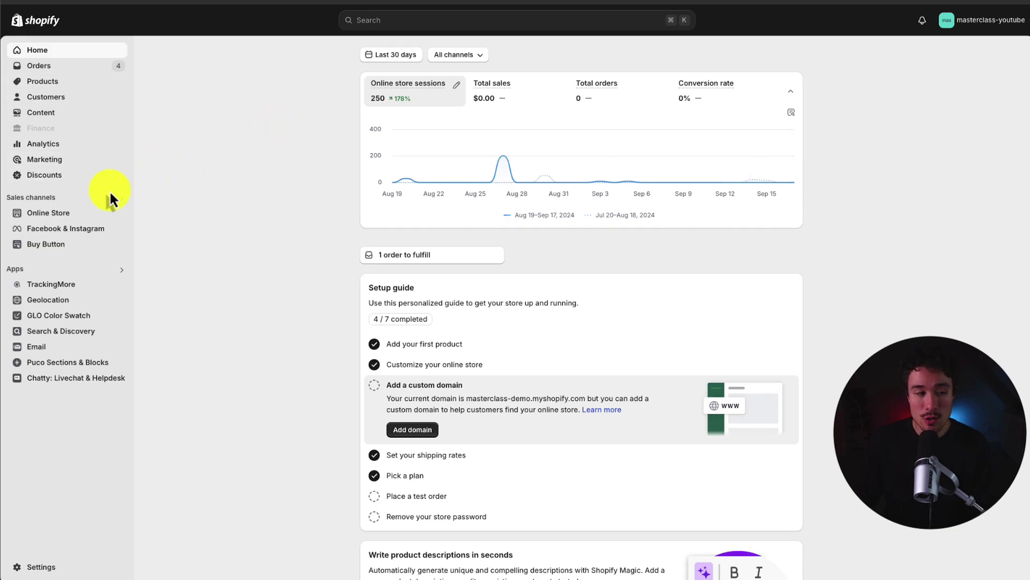
Open the online store's Pages list, enlarging the admin view.
left_click(65, 218)
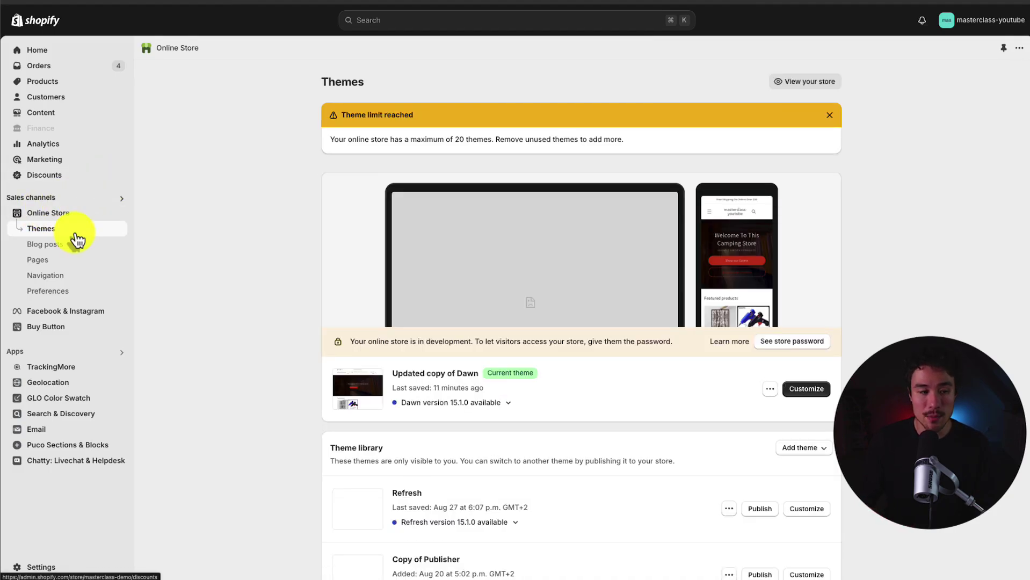
key("ctrl+plus")
scroll(75, 239, "down", 1)
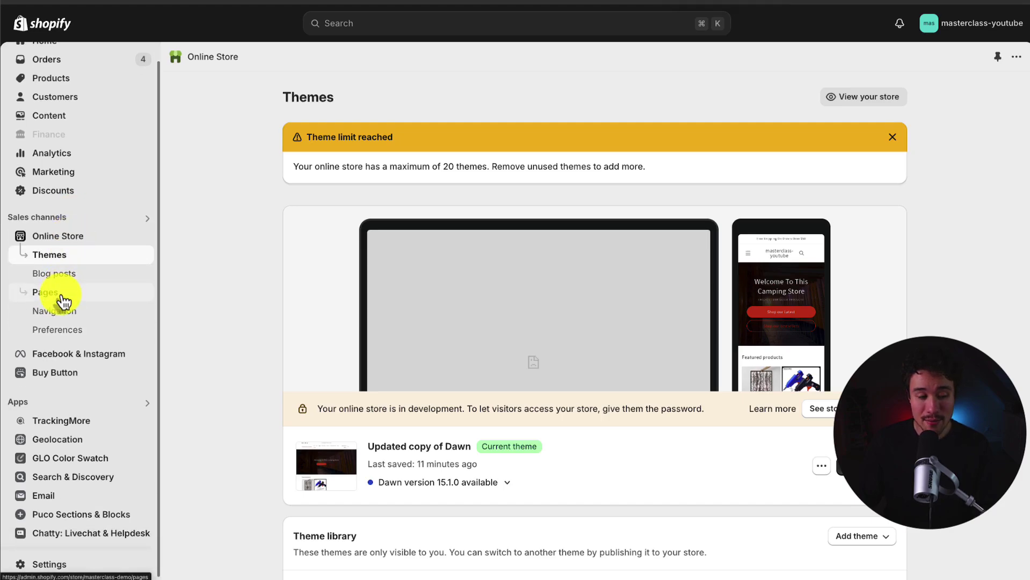
left_click(60, 294)
scroll(420, 139, "down", 1)
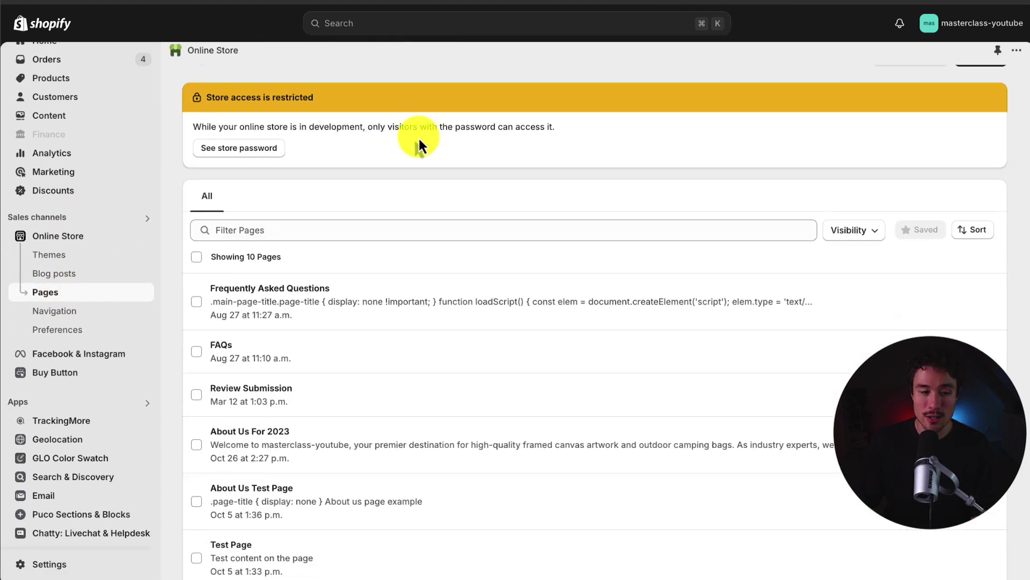
scroll(420, 138, "down", 2)
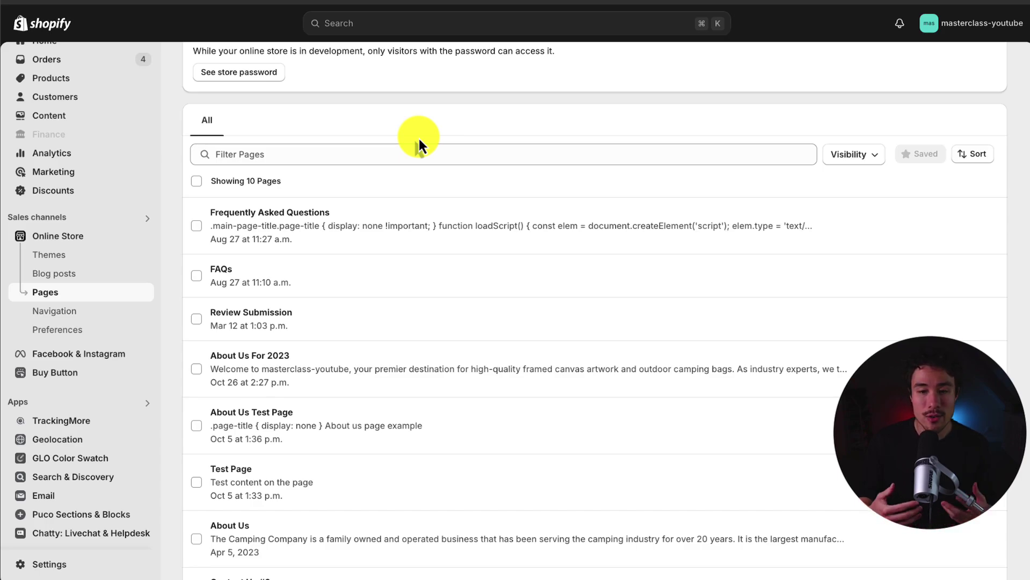
Try the pages filter, dismiss it, and highlight the store access restriction notice.
left_click(328, 153)
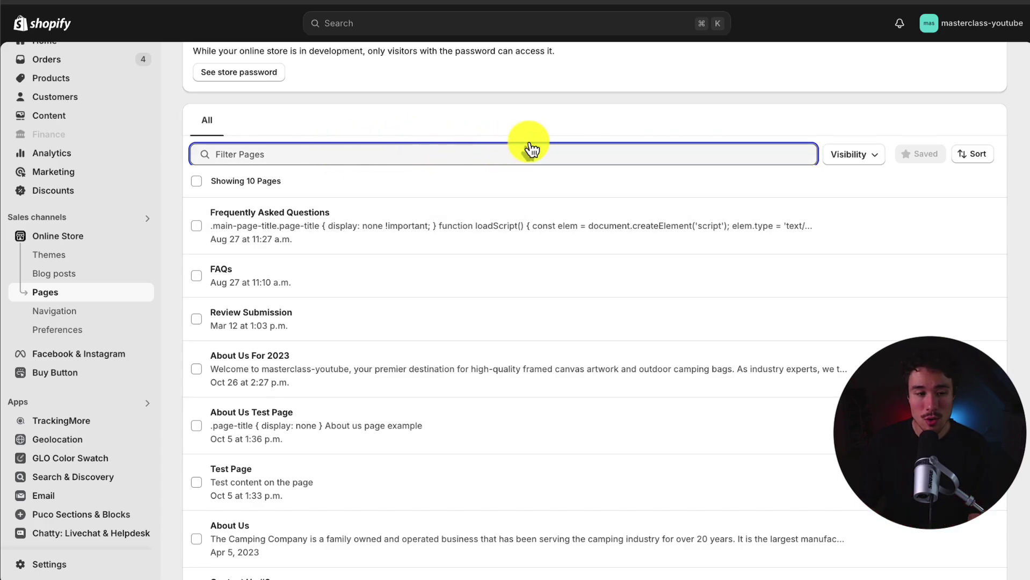
left_click(749, 130)
scroll(752, 132, "down", 5)
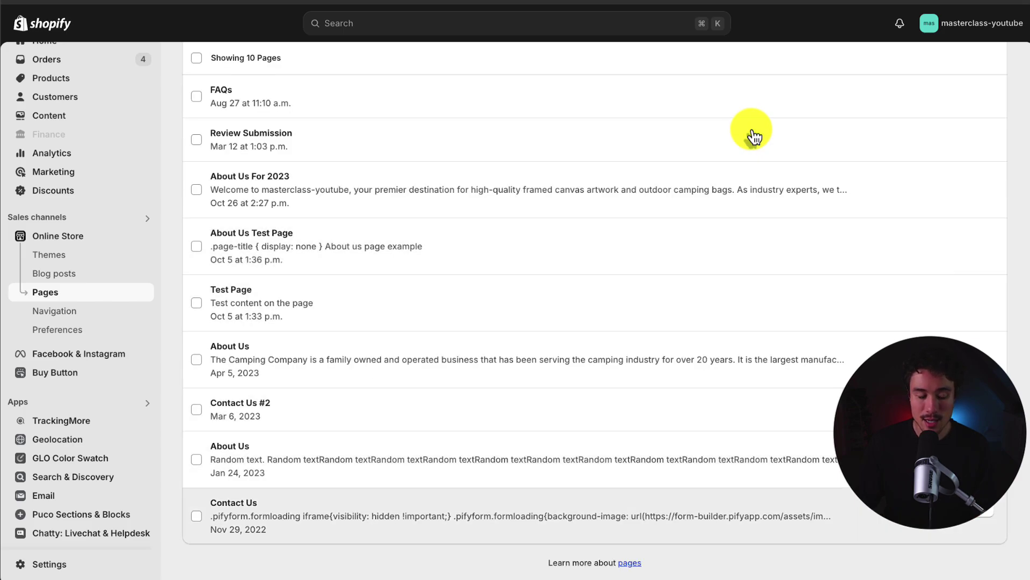
scroll(755, 138, "up", 7)
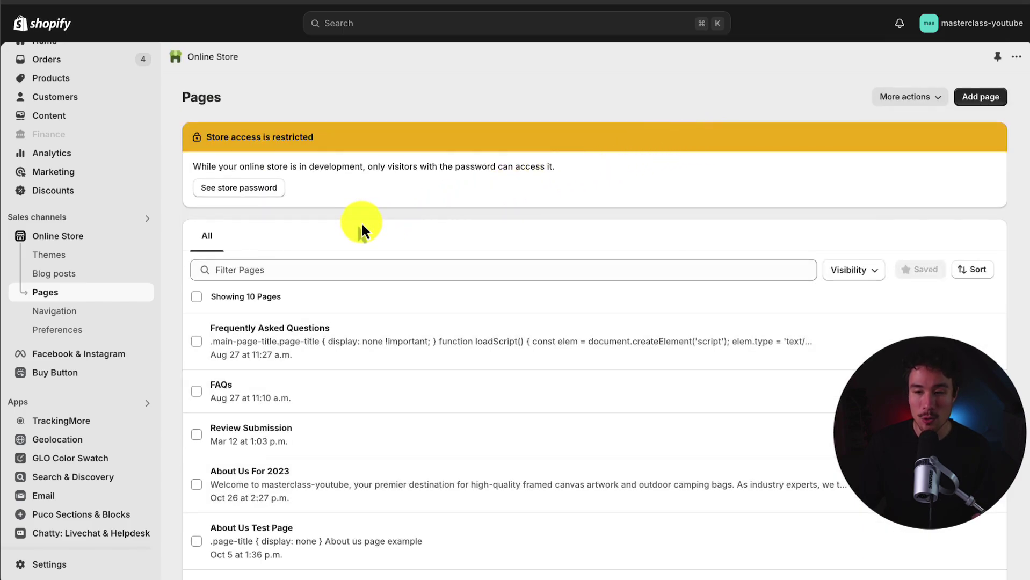
left_click_drag(202, 139, 401, 186)
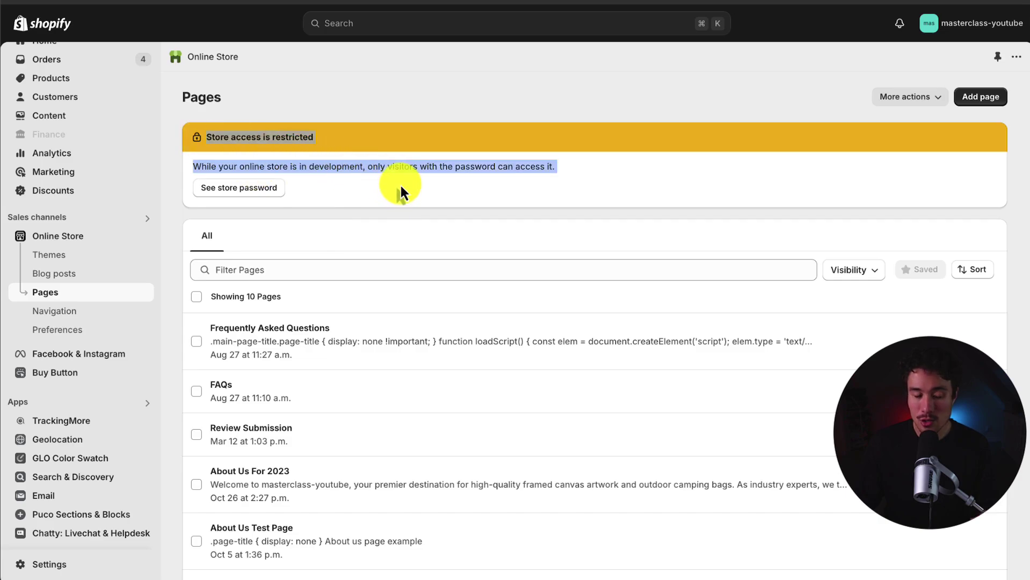
left_click(256, 149)
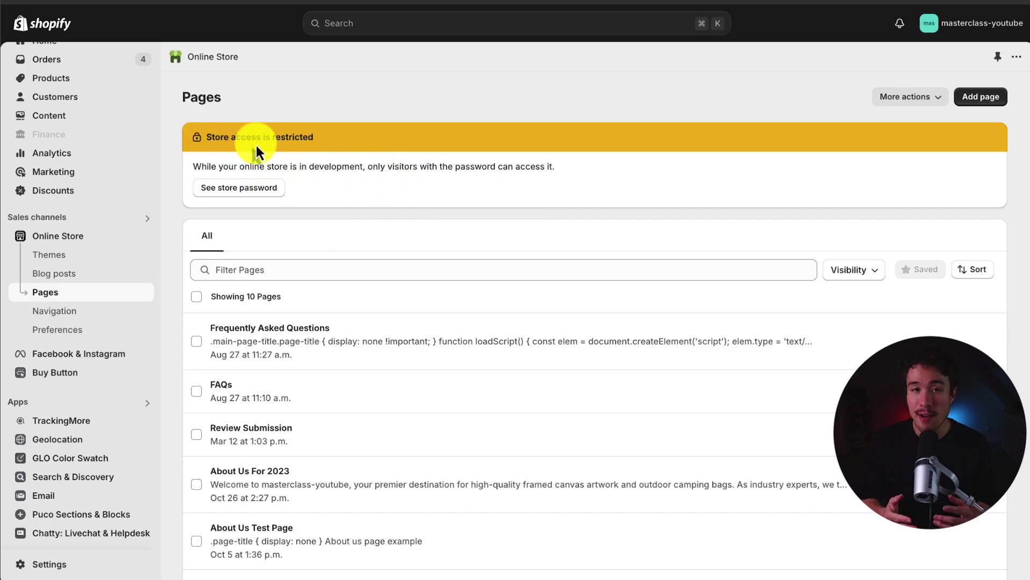
double_click(218, 166)
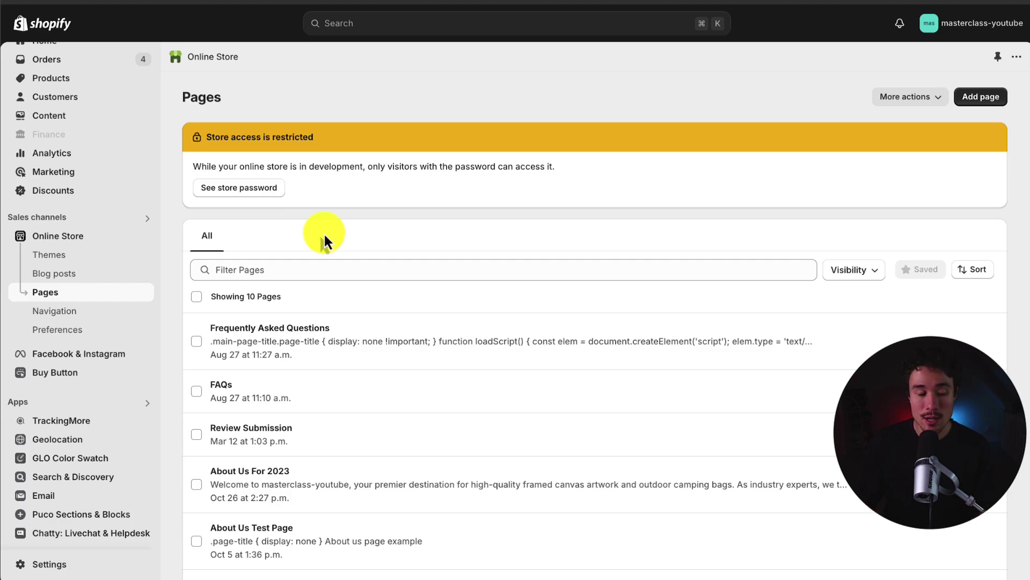
Start a new page titled About Us, leaving the caret in the empty Content area.
left_click(969, 110)
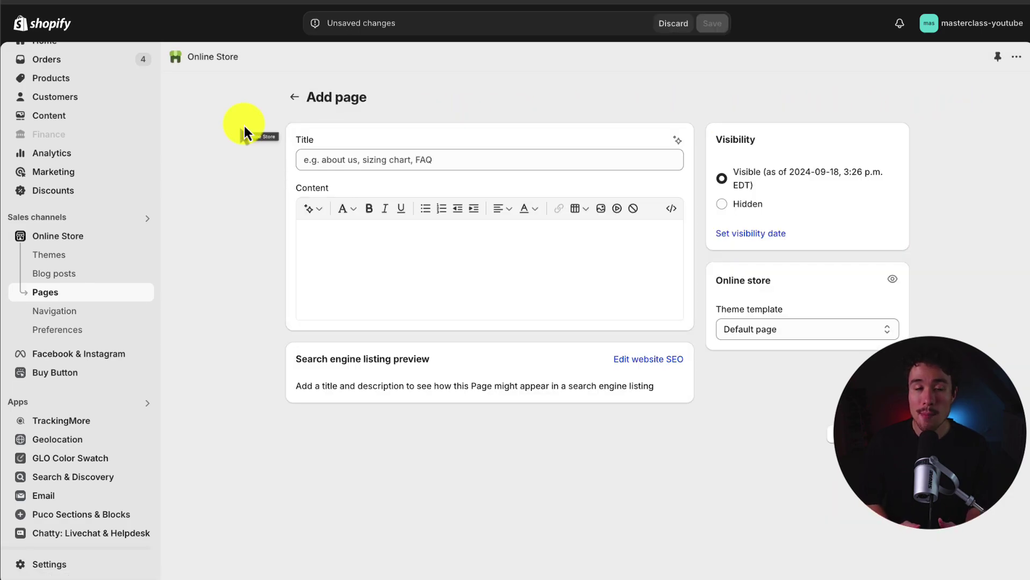
left_click(382, 280)
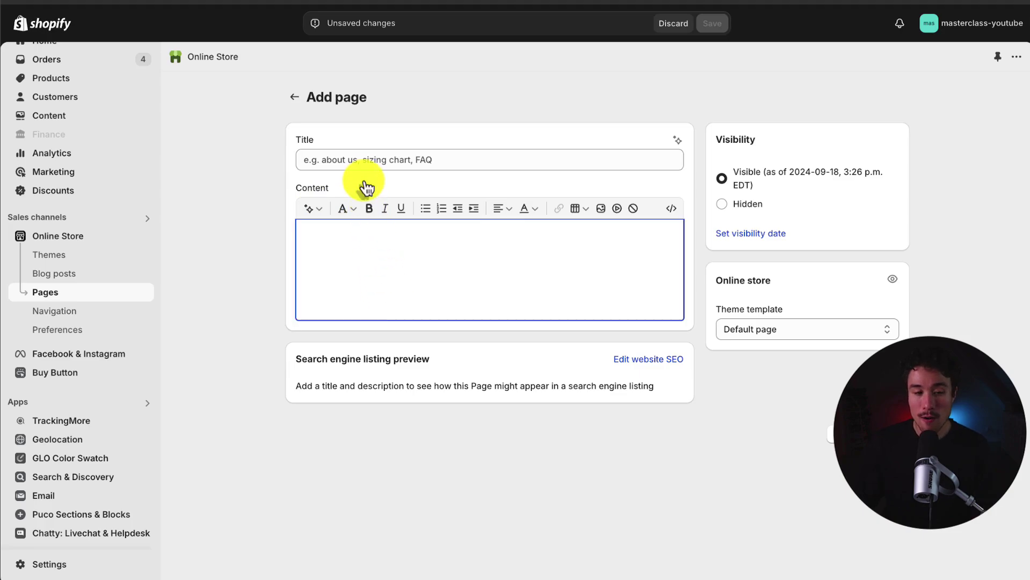
left_click(357, 152)
left_click(543, 285)
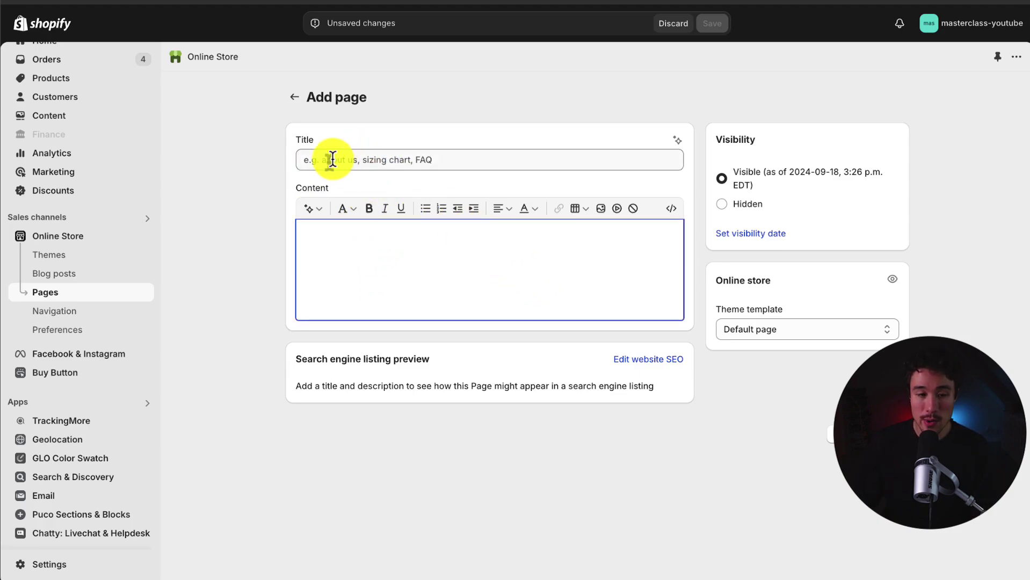
left_click(332, 159)
type("About Us")
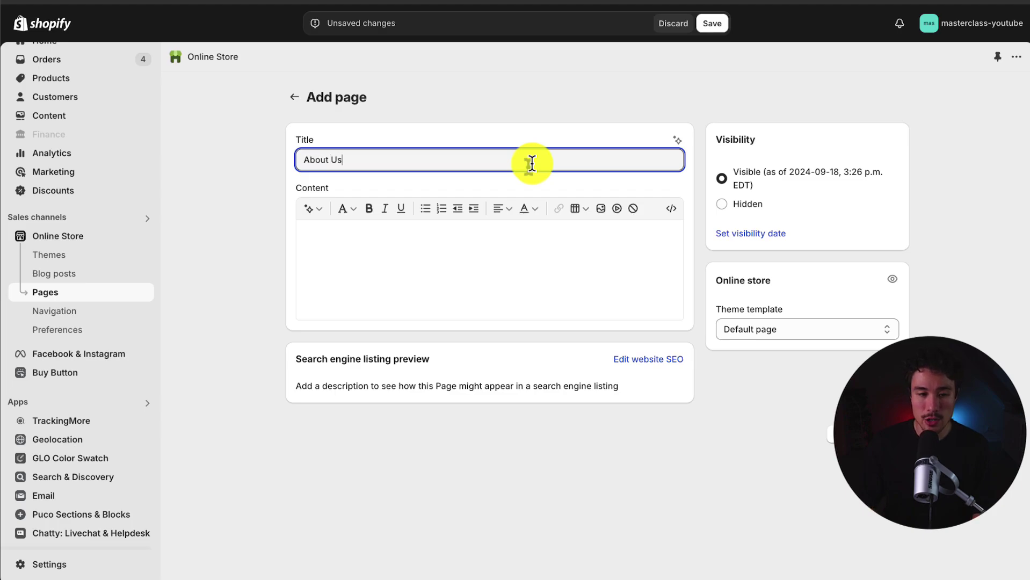
left_click(427, 294)
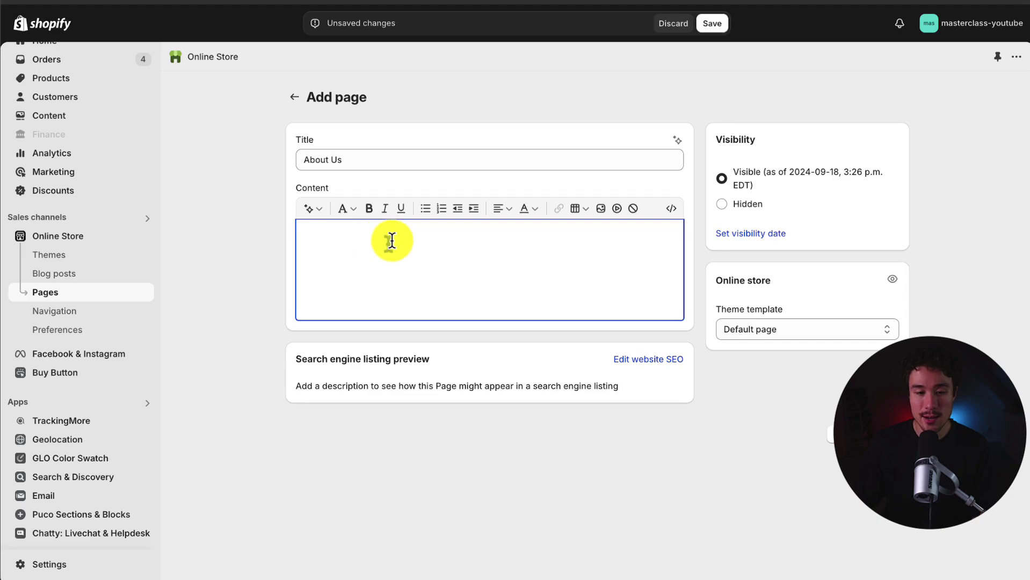
left_click(334, 238)
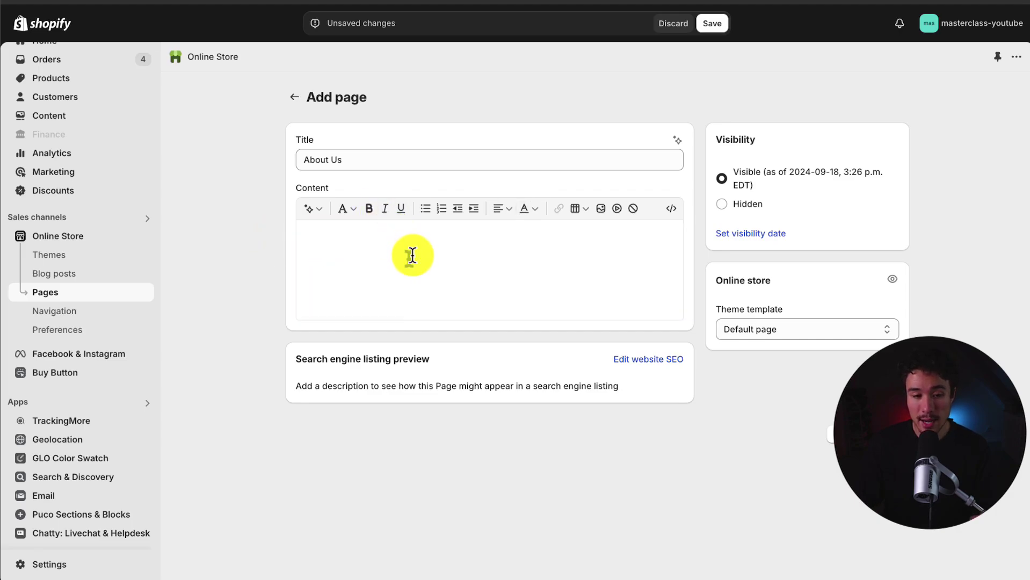
left_click(463, 241)
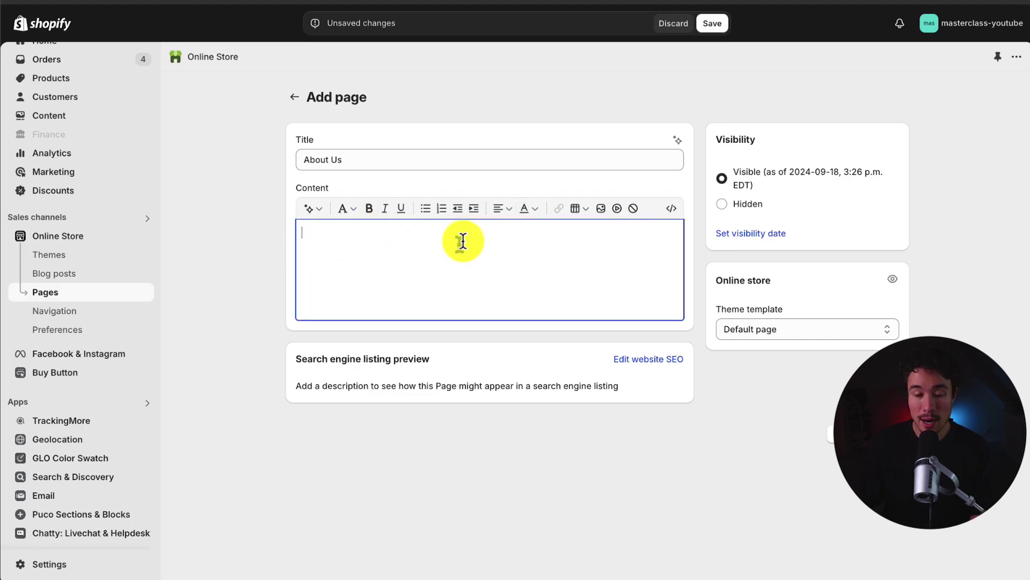
Generate the page content with AI from an about us prompt for a camping gear store, and keep it.
left_click(323, 209)
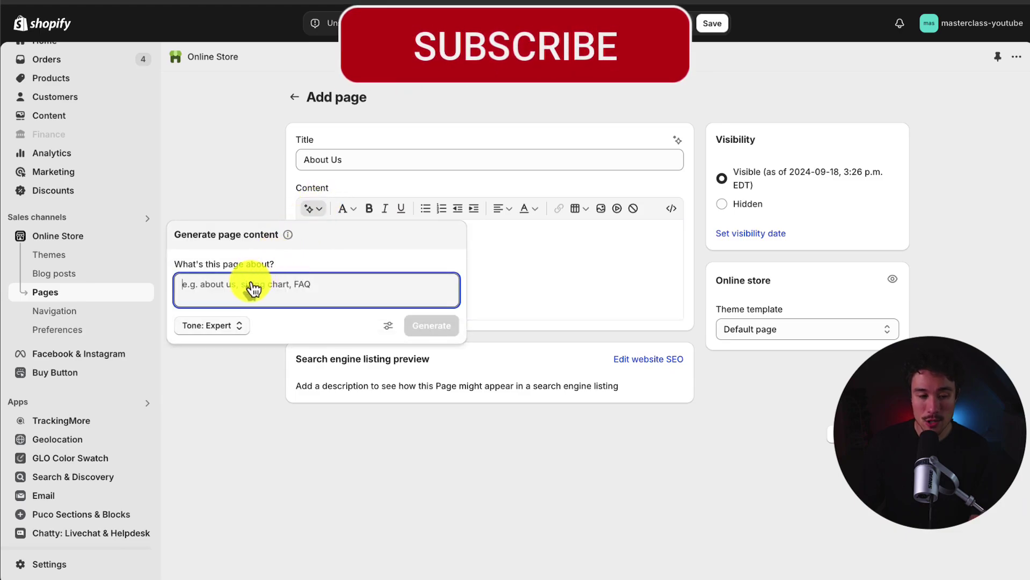
type("about us")
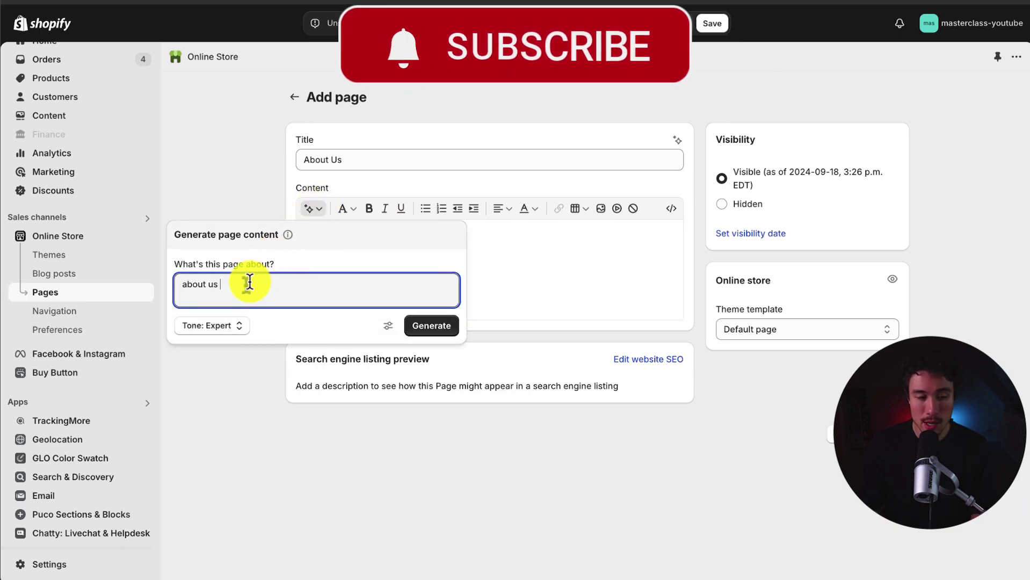
type(" page for a camping store that sells tents and")
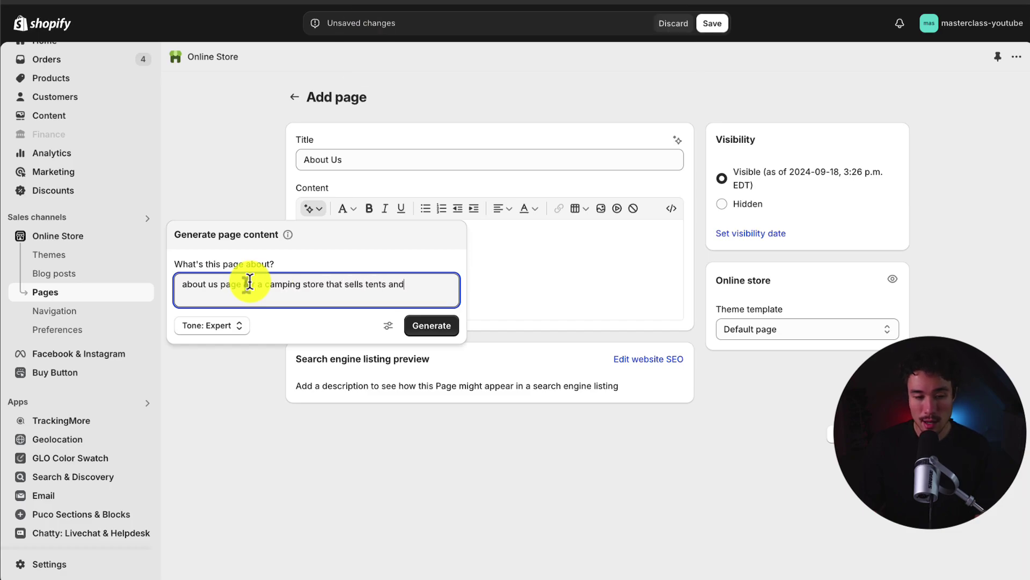
key("BackSpace")
key("BackSpace")
key("BackSpace")
key("BackSpace")
type("camping gear")
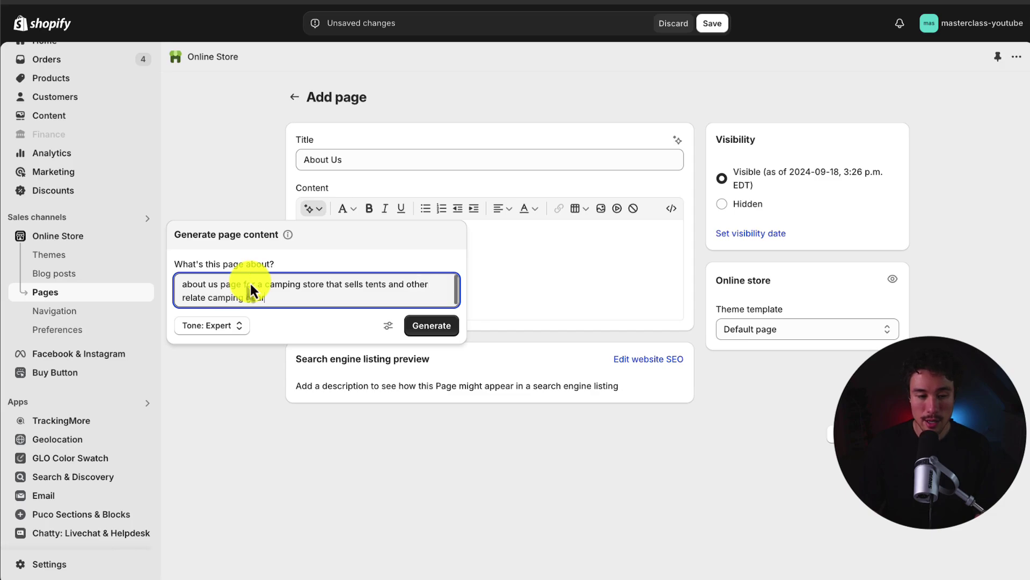
left_click(418, 325)
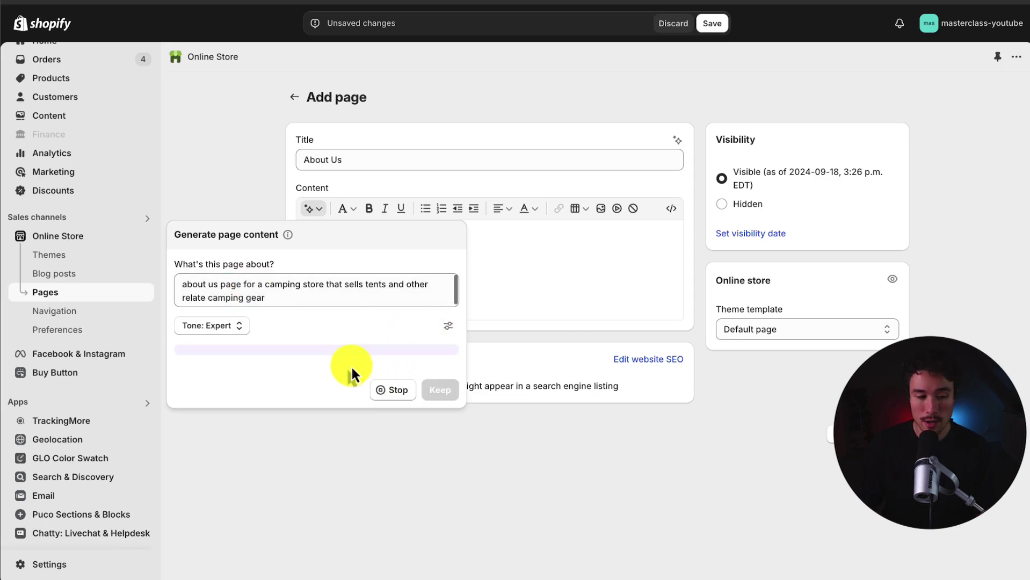
left_click(440, 532)
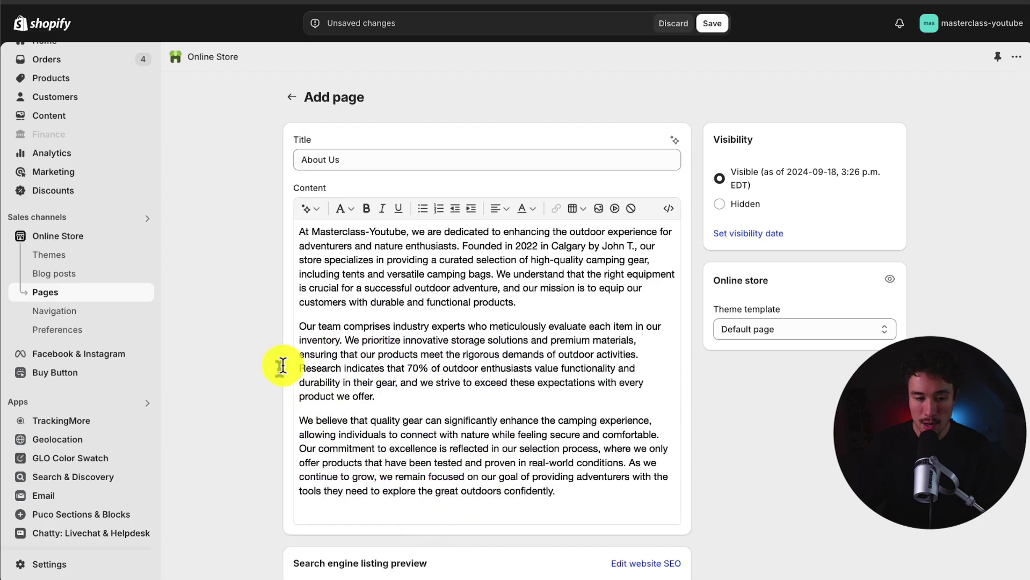
scroll(271, 354, "down", 2)
scroll(271, 354, "up", 2)
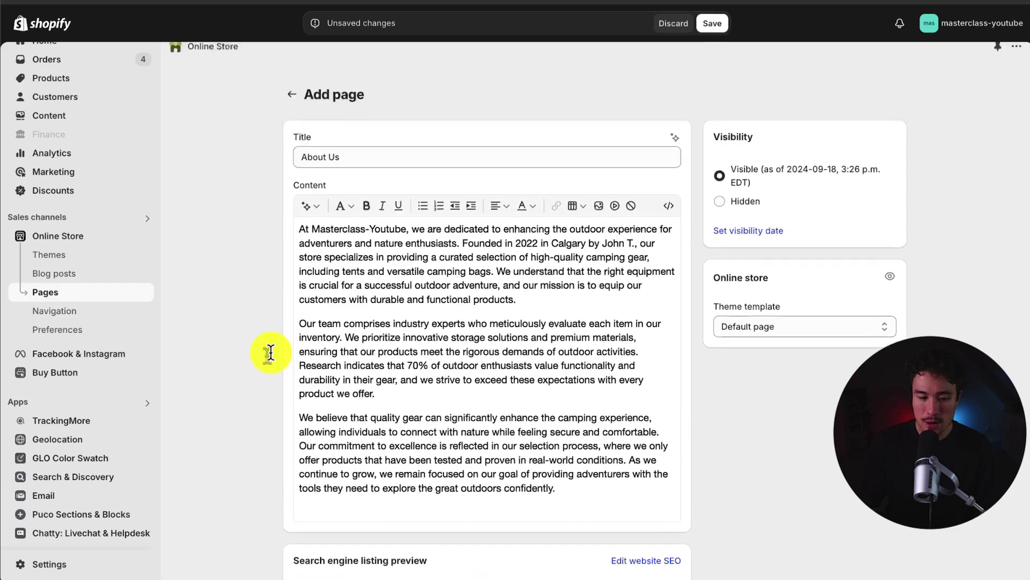
Review the search engine listing preview, then edit its SEO page title and URL handle fields.
scroll(278, 440, "down", 2)
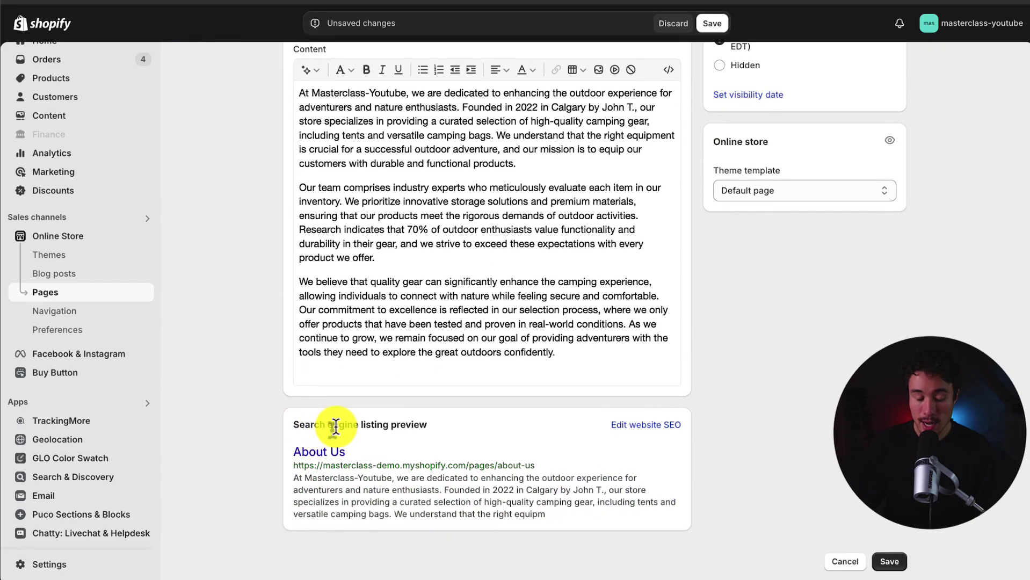
left_click_drag(335, 426, 430, 428)
left_click(433, 424)
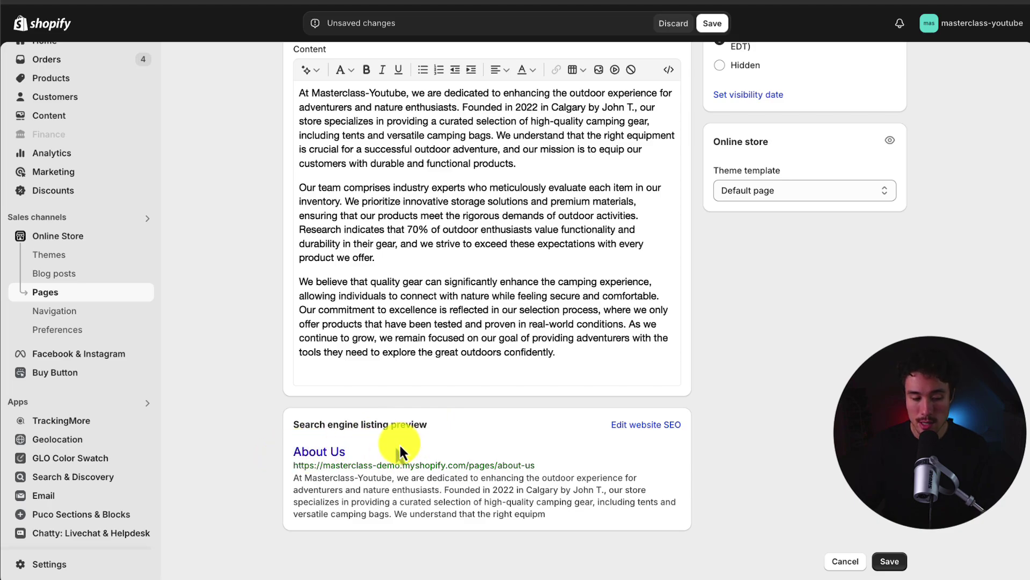
left_click_drag(346, 477, 578, 502)
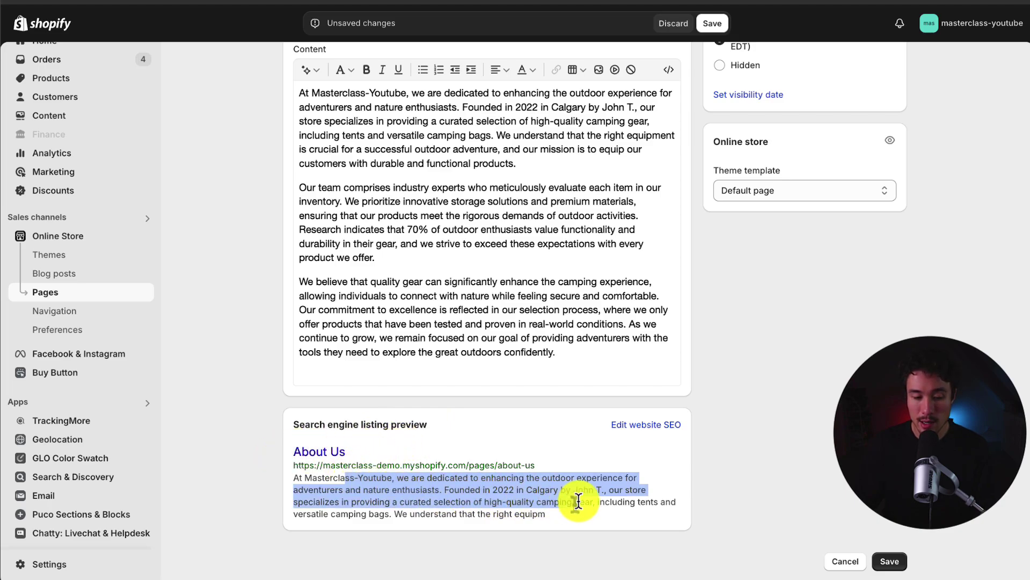
left_click(639, 425)
scroll(634, 428, "down", 3)
left_click(405, 412)
scroll(405, 416, "down", 2)
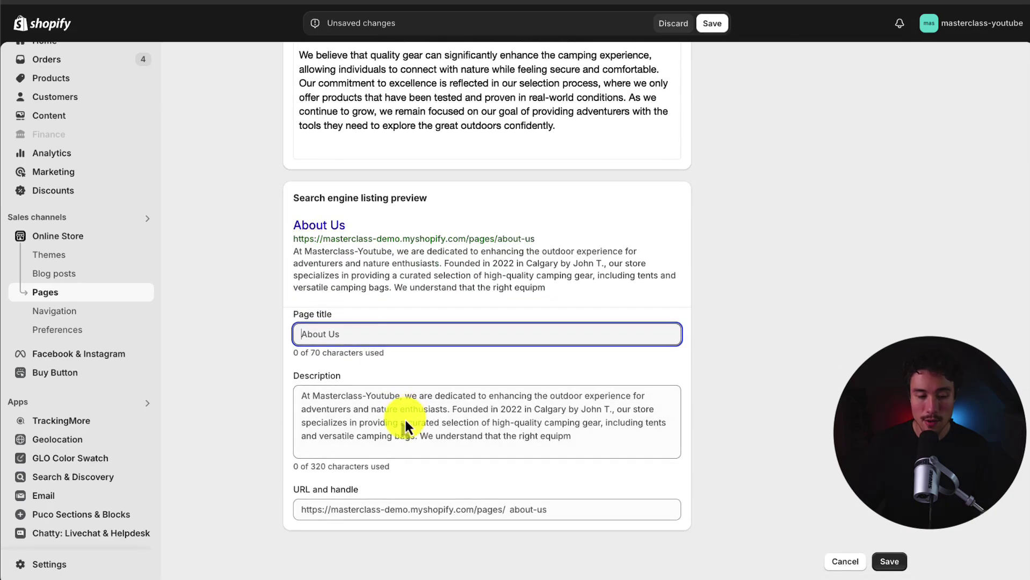
left_click(372, 506)
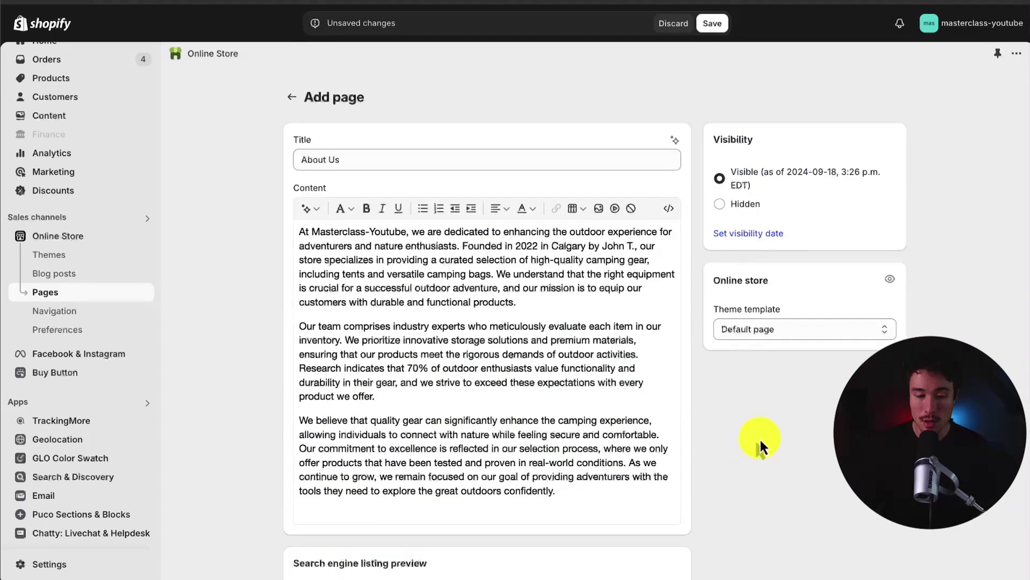
Toggle Visibility between Hidden and Visible and set a visibility date of 2024-09-18, 3:30 p.m.
scroll(760, 438, "up", 10)
left_click(822, 329)
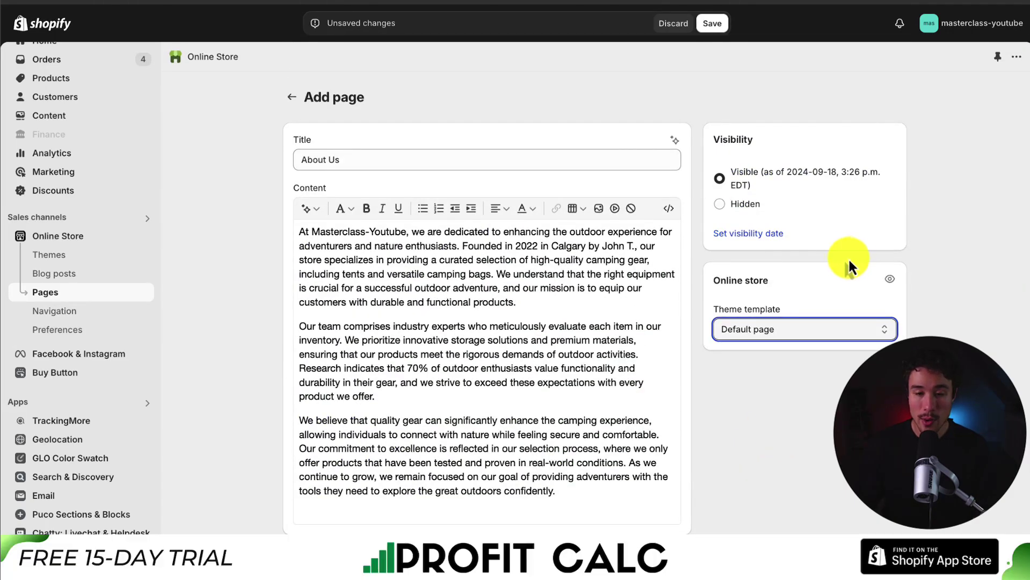
left_click(746, 206)
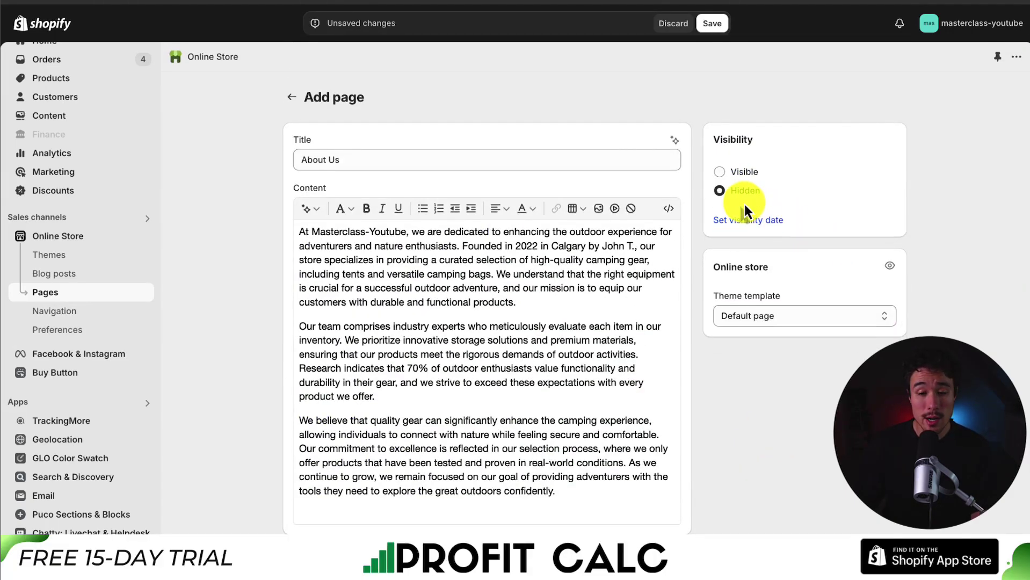
left_click(743, 173)
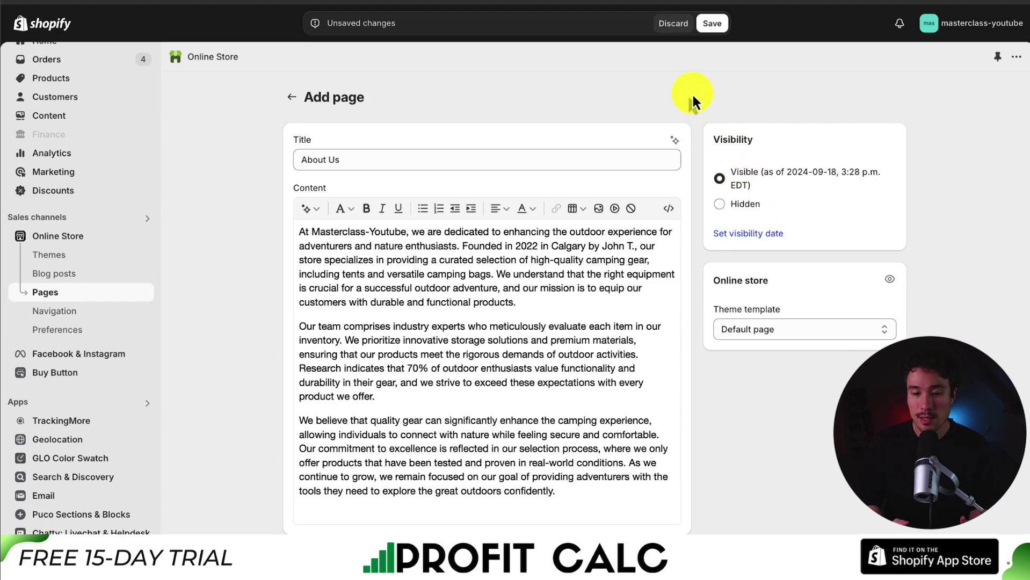
left_click(725, 232)
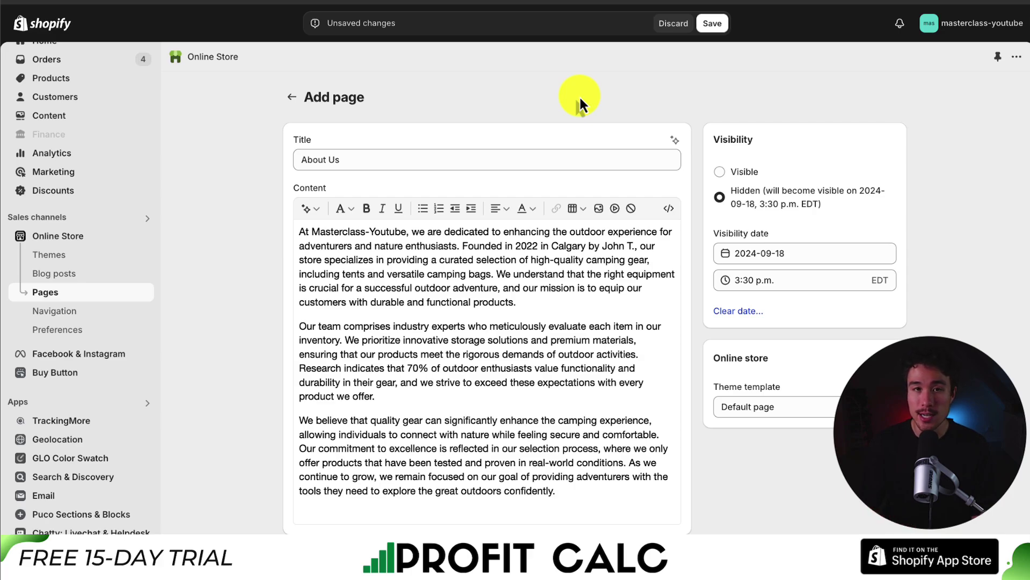
scroll(779, 268, "down", 2)
left_click(880, 309)
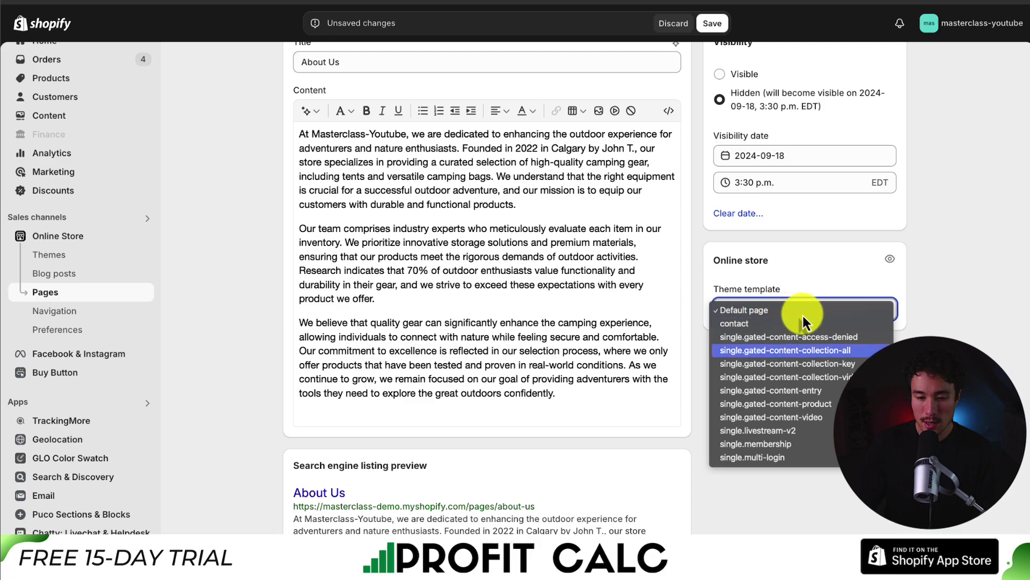
left_click(794, 299)
left_click_drag(793, 299, 819, 307)
left_click(819, 307)
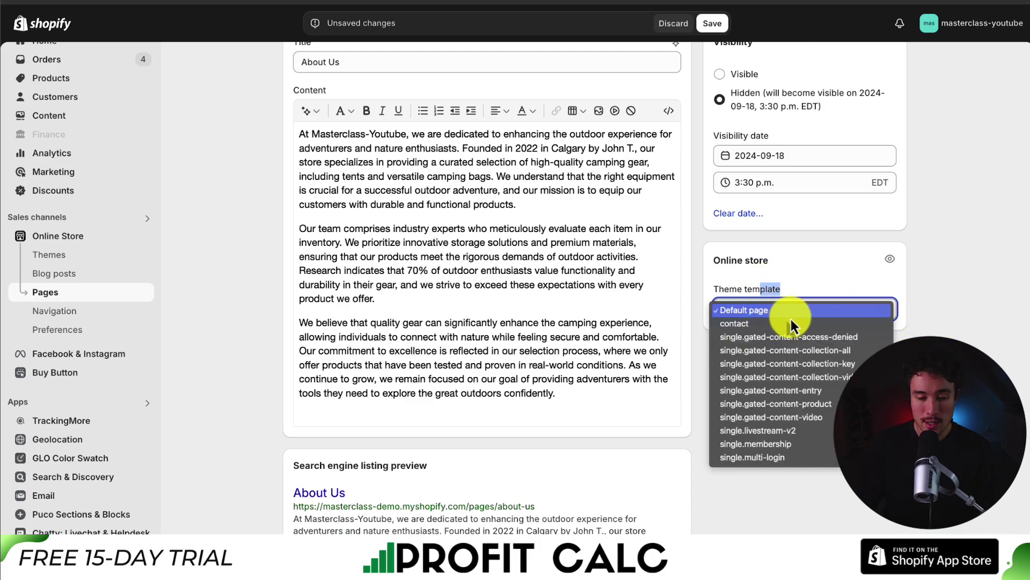
left_click(829, 486)
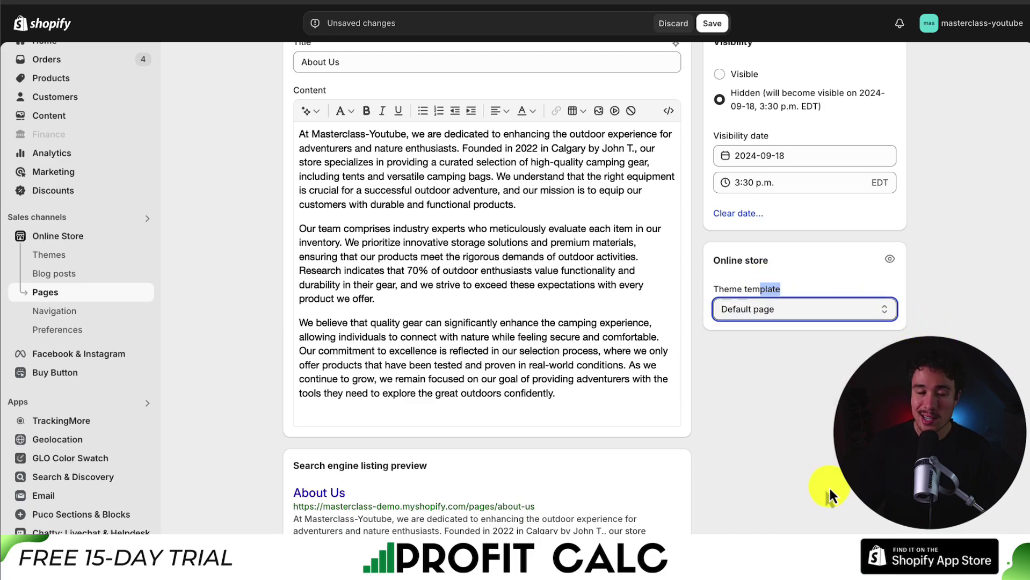
left_click(759, 309)
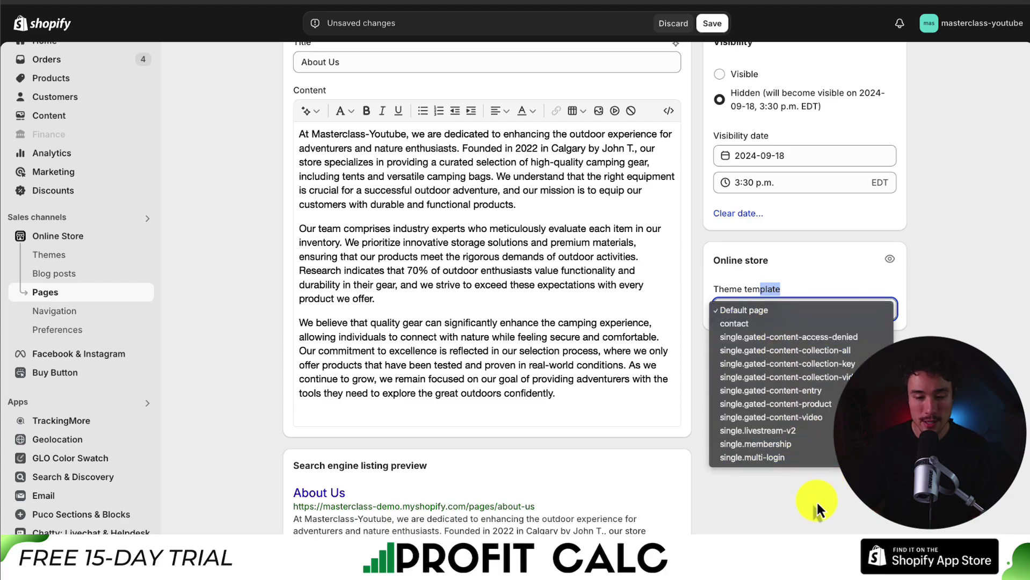
left_click(816, 500)
left_click(754, 310)
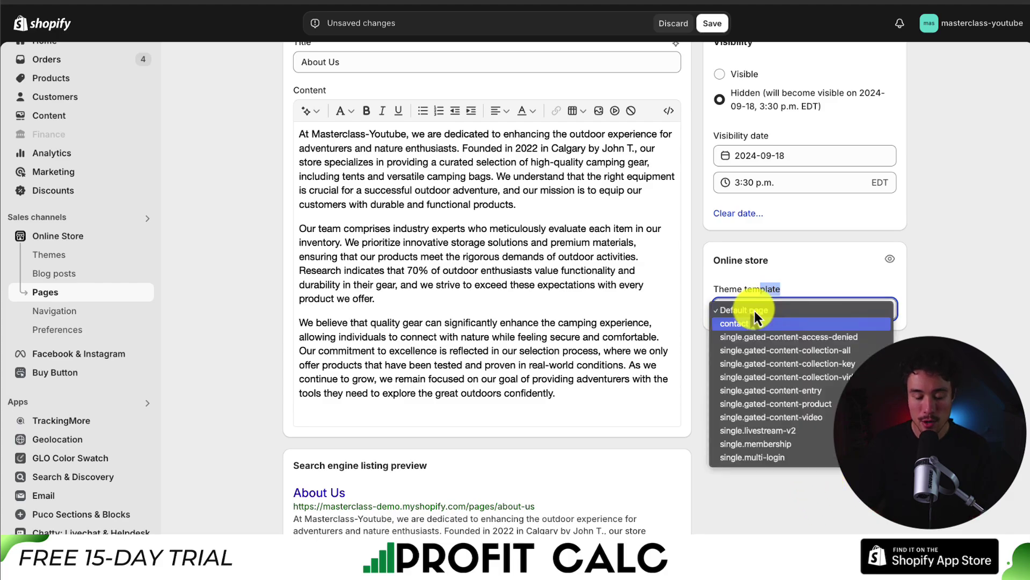
left_click(920, 328)
left_click(809, 369)
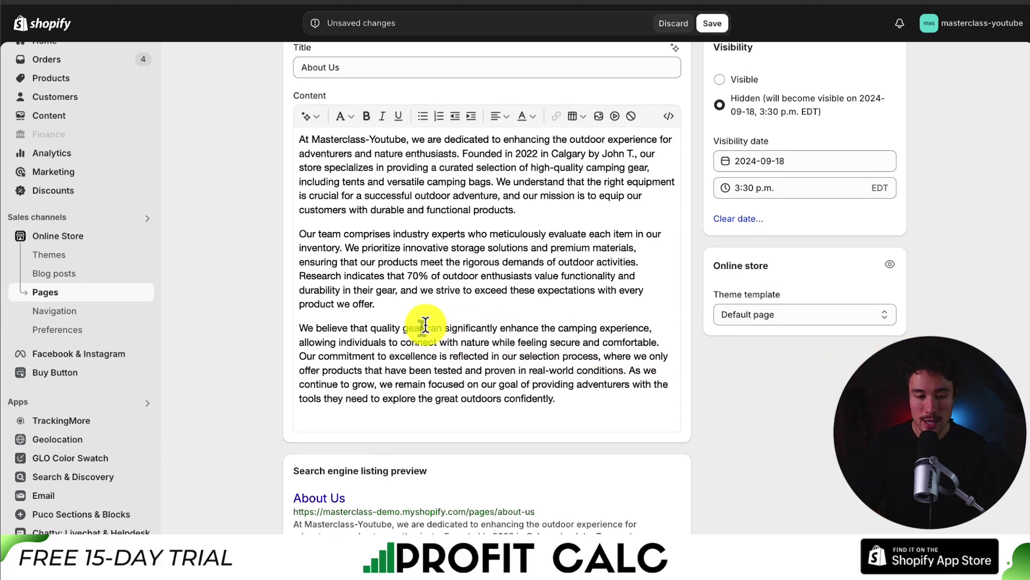
Insert one empty line at the very top of the page content.
scroll(427, 322, "up", 1)
left_click(430, 205)
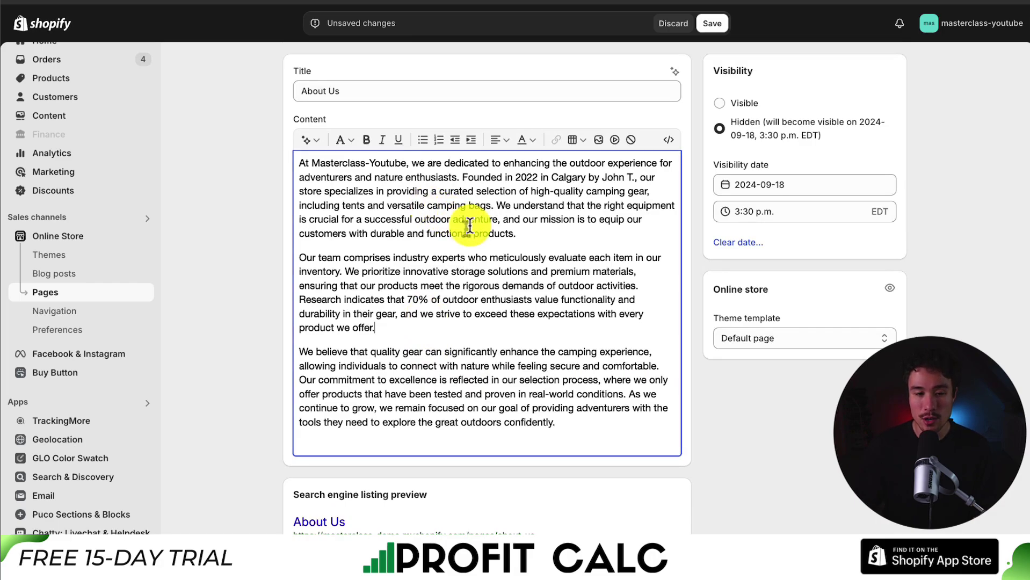
key("ctrl+Home")
key("Return")
key("Return")
key("Up")
key("BackSpace")
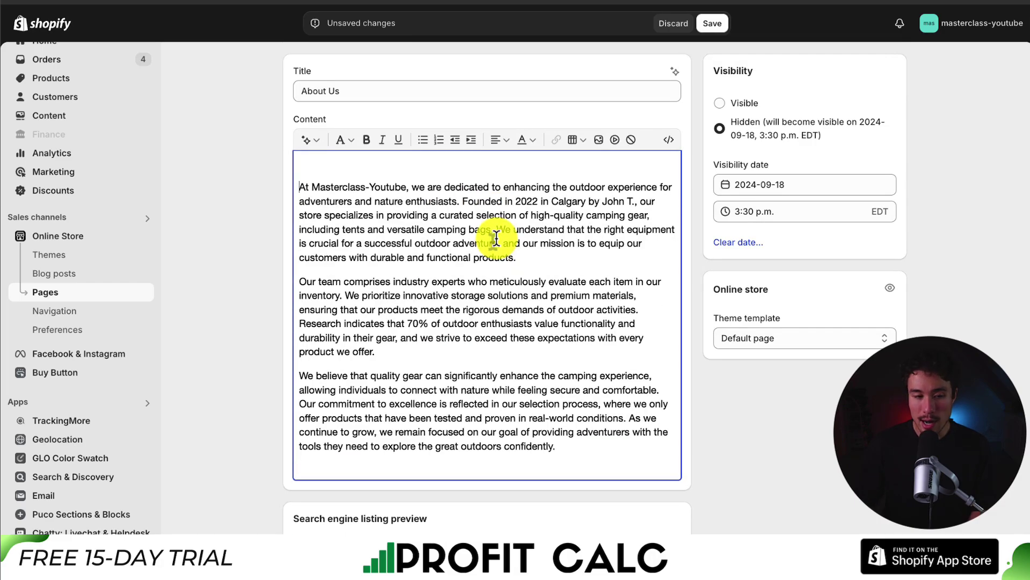
Make Masterclass-Youtube in the first paragraph bold and italic.
left_click_drag(411, 187, 313, 187)
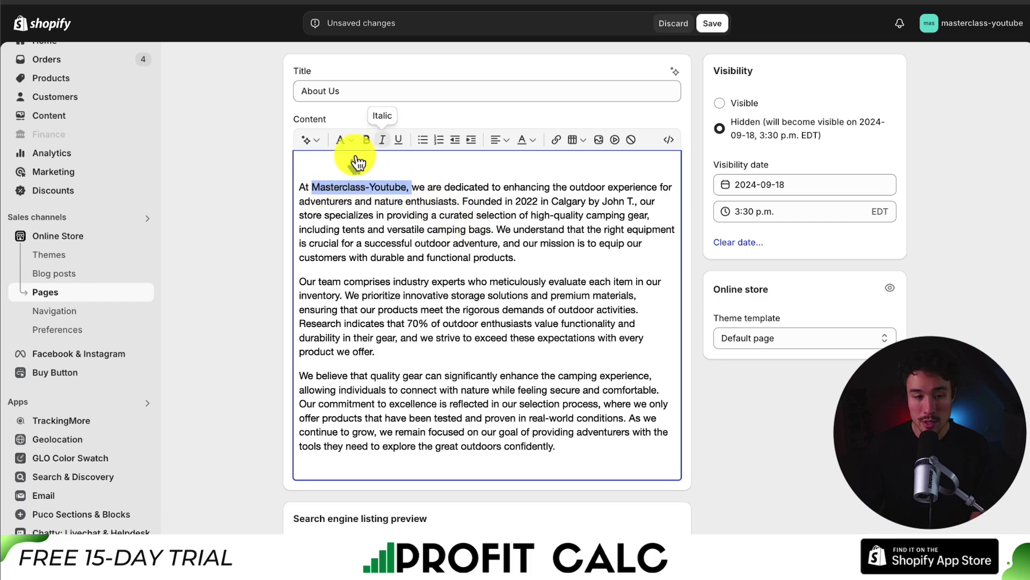
left_click(366, 140)
left_click(382, 140)
left_click(376, 162)
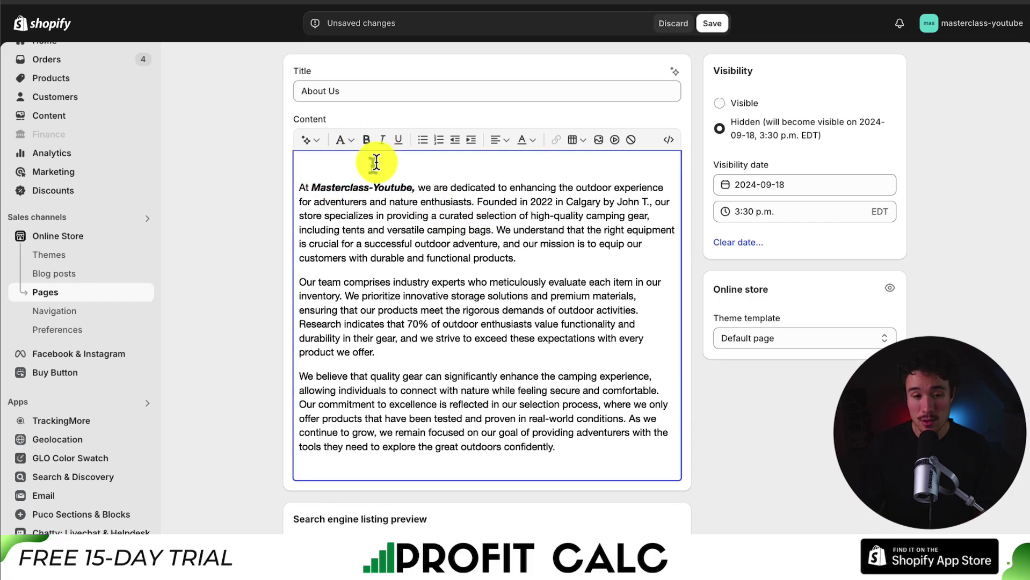
Turn the whole second paragraph into a bulleted list item.
left_click_drag(299, 283, 376, 353)
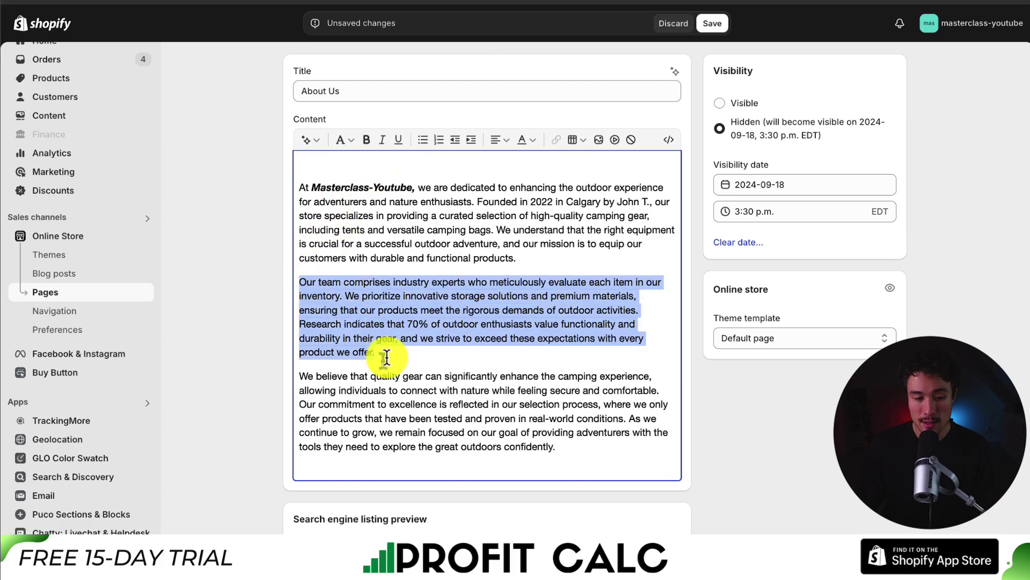
left_click(423, 139)
left_click(394, 164)
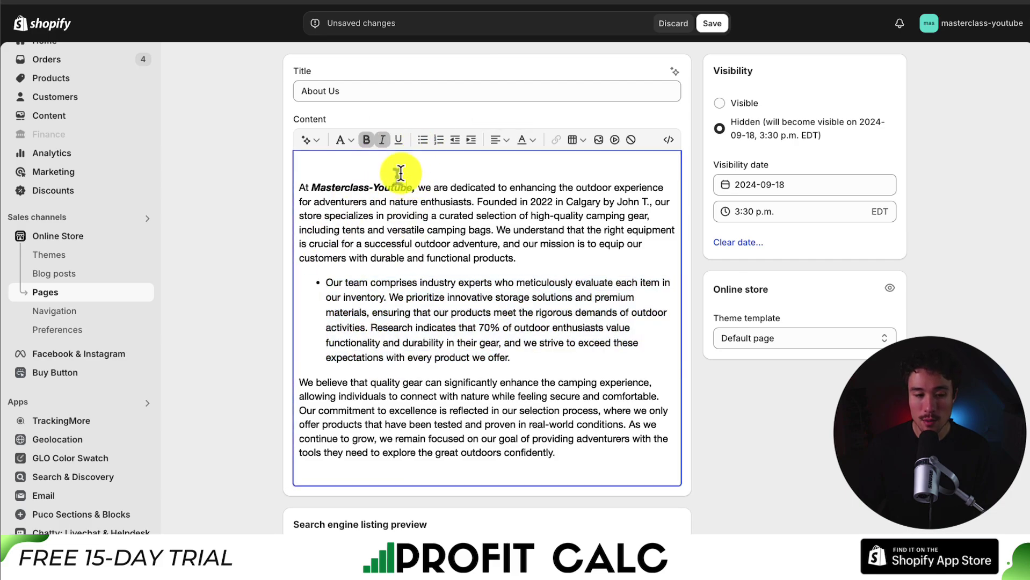
Insert the silhouetted-couples night-city photo at the top of the content.
left_click(599, 139)
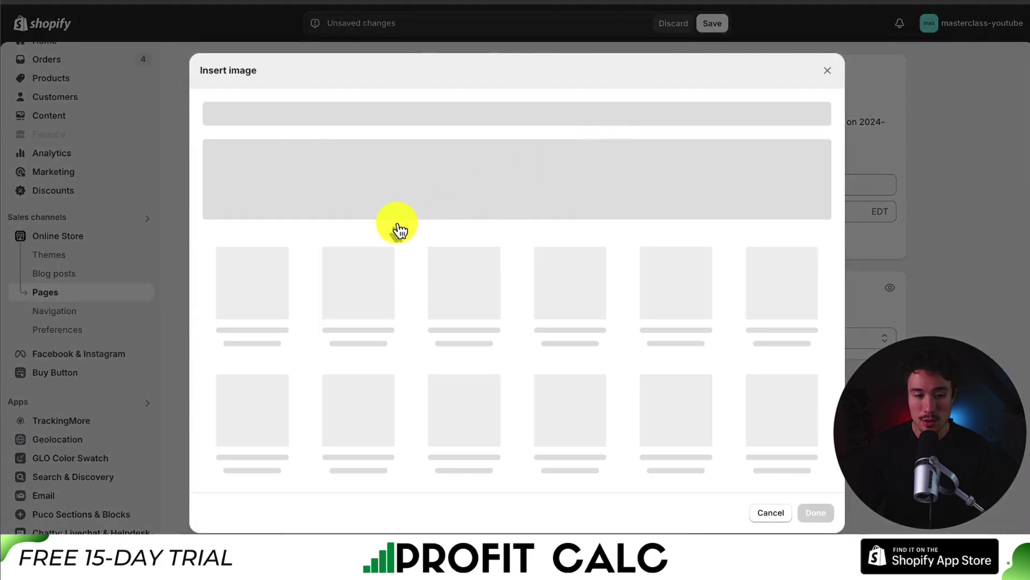
left_click(490, 299)
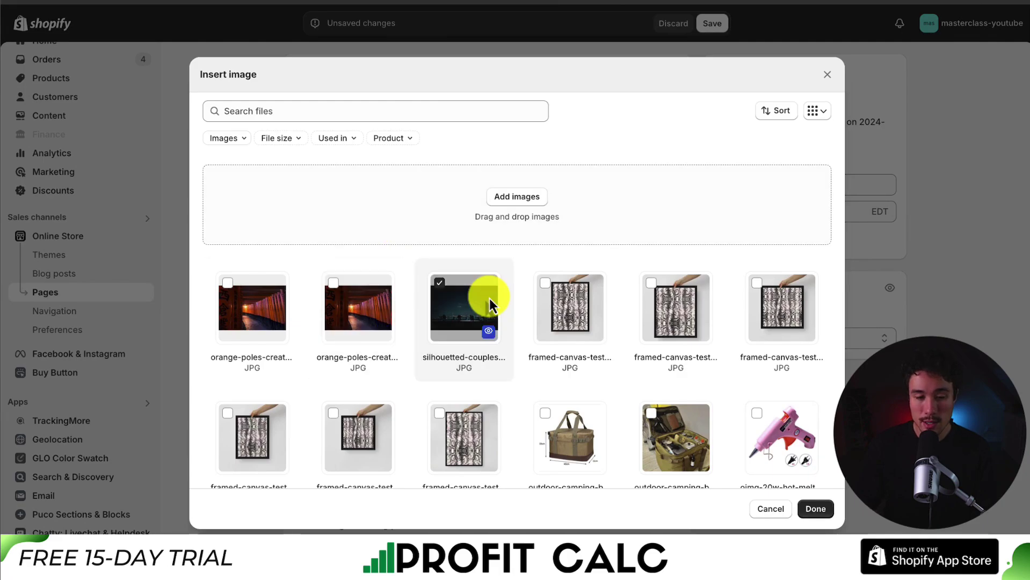
scroll(490, 299, "down", 9)
scroll(492, 295, "up", 9)
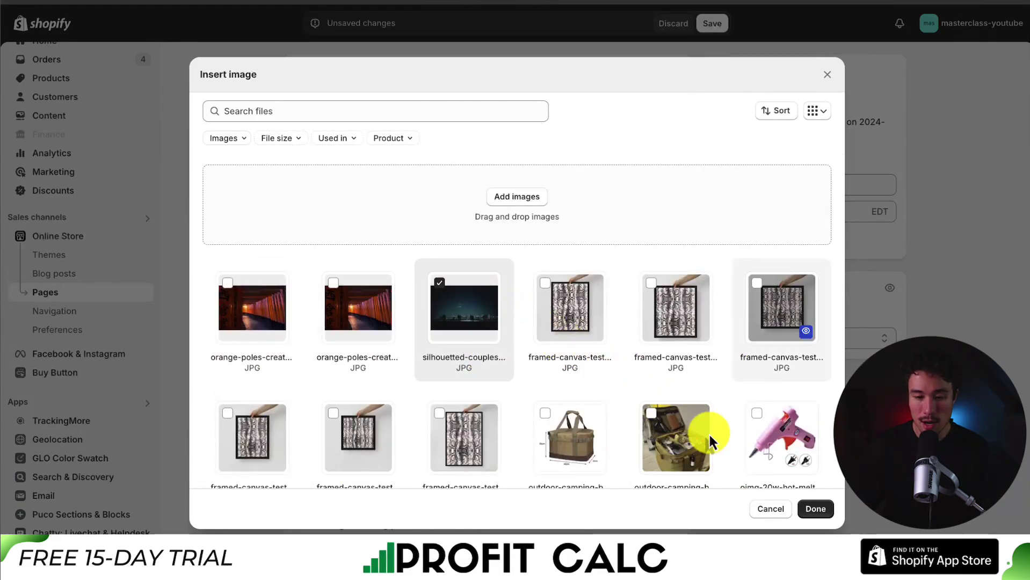
left_click(822, 510)
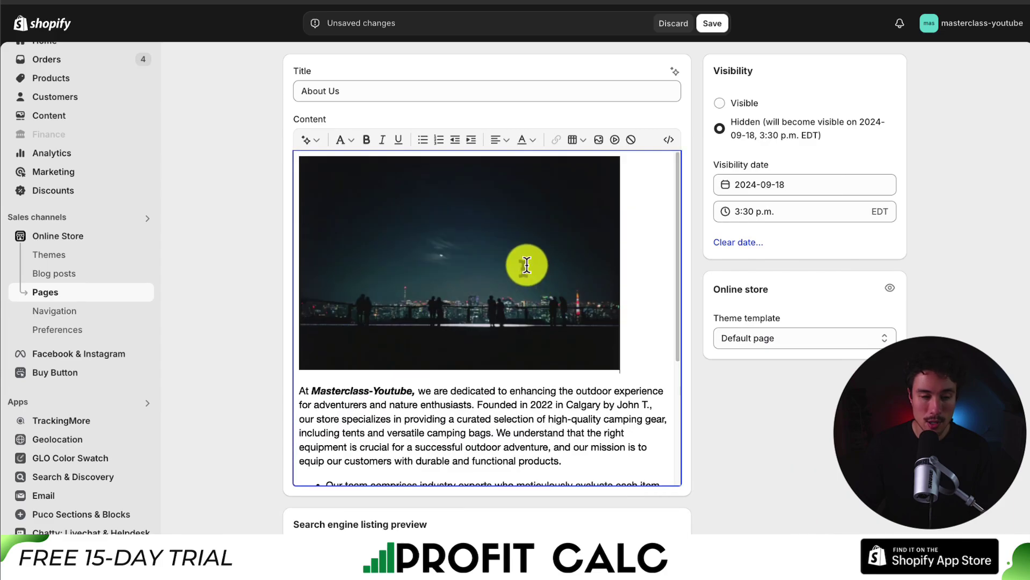
Center-align the night-city image and drag its corner to make it smaller.
left_click(527, 263)
left_click(500, 141)
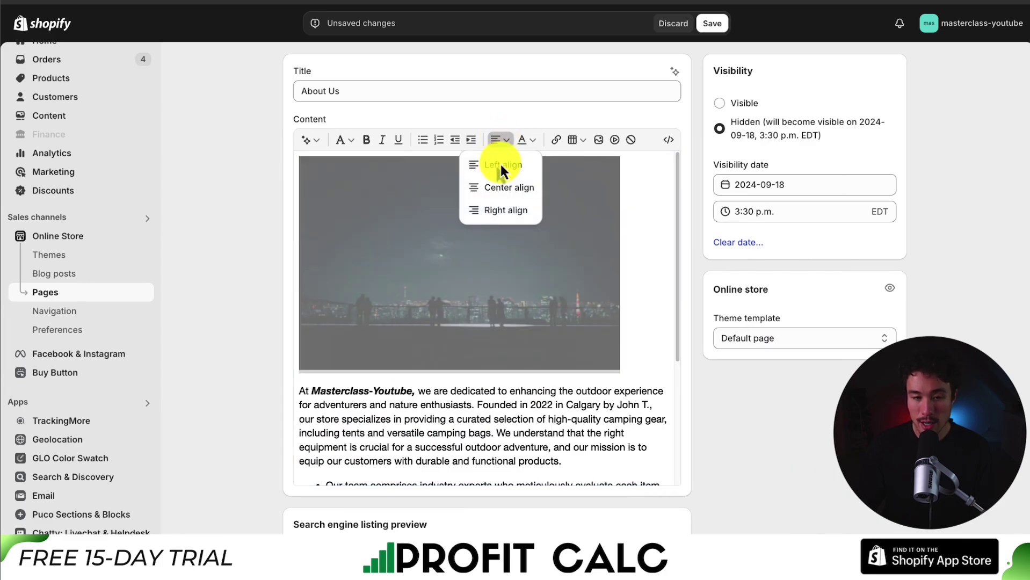
left_click(503, 187)
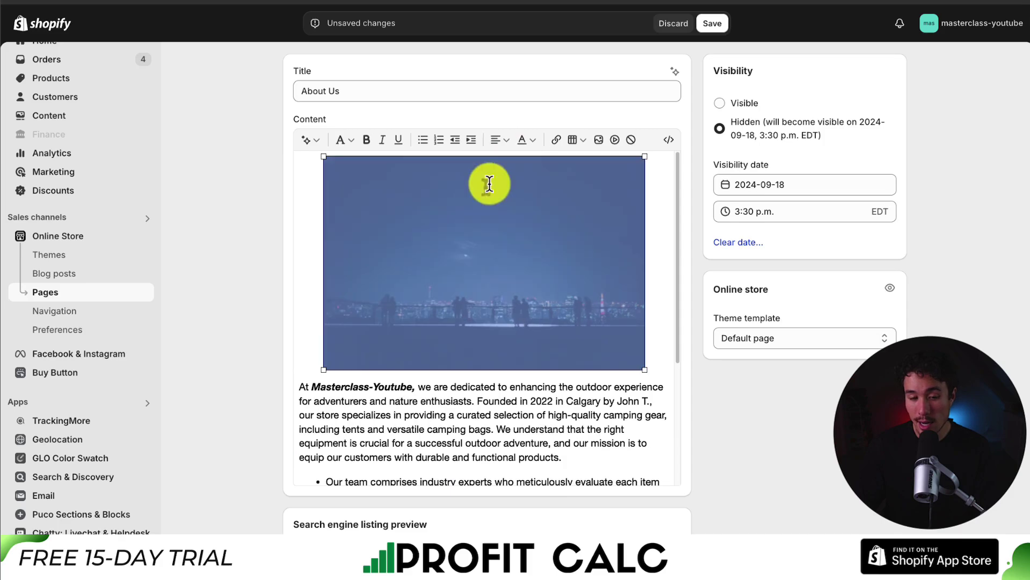
left_click(255, 283)
left_click(494, 287)
left_click_drag(645, 368, 621, 258)
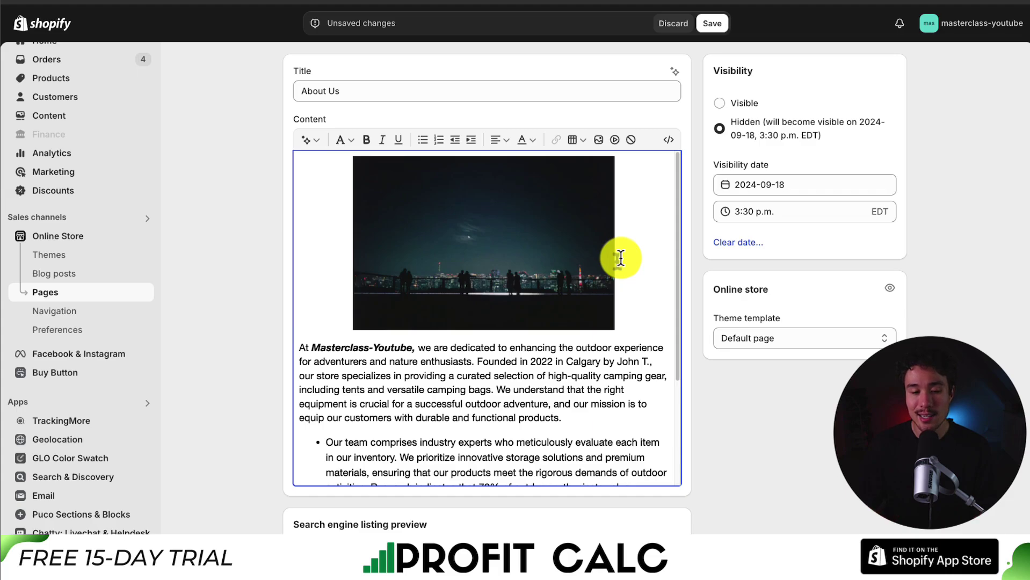
scroll(556, 322, "down", 3)
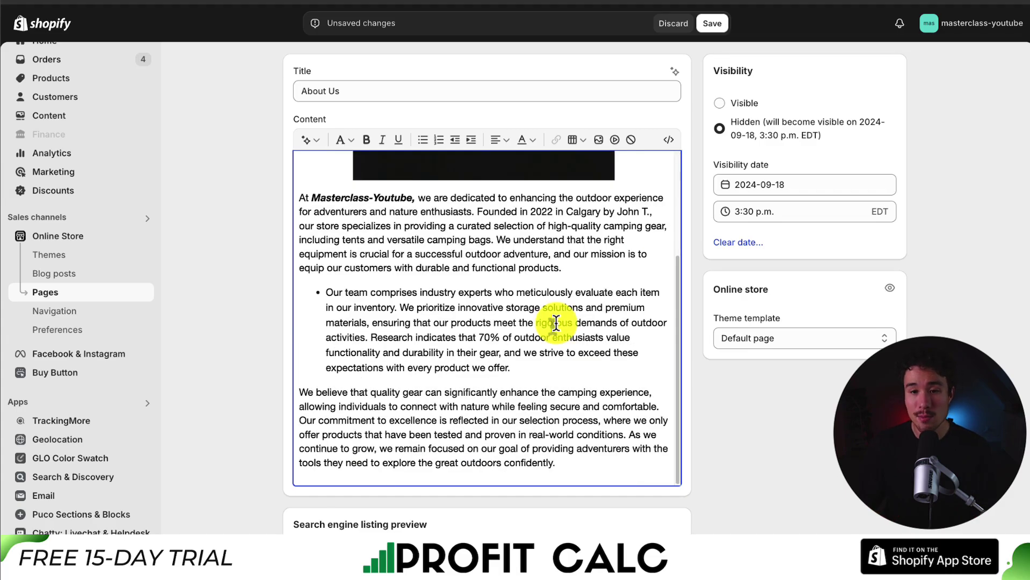
scroll(693, 161, "up", 2)
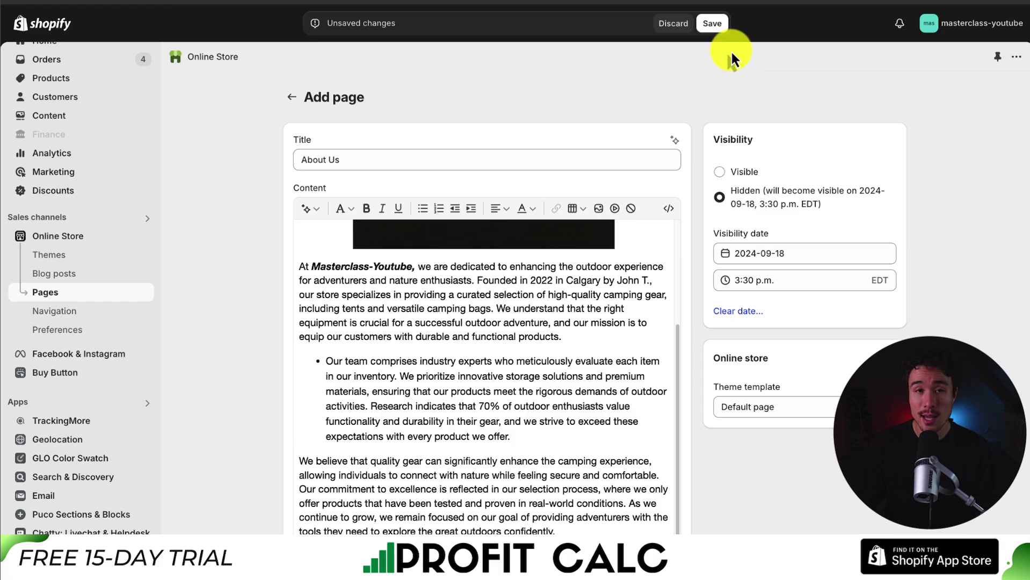
Set the About Us page to Visible, save it, and review it on the live storefront.
left_click(720, 171)
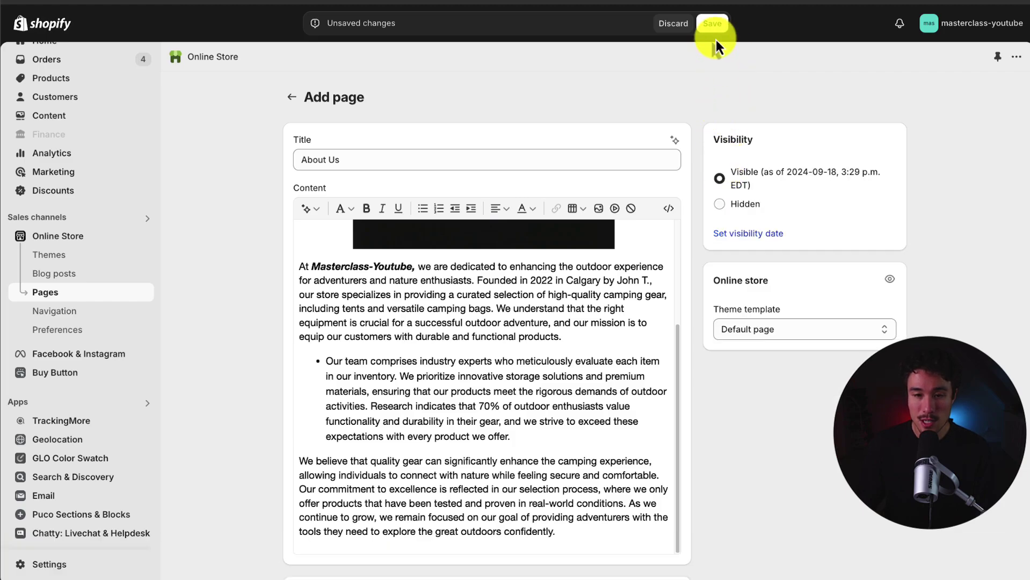
left_click(713, 24)
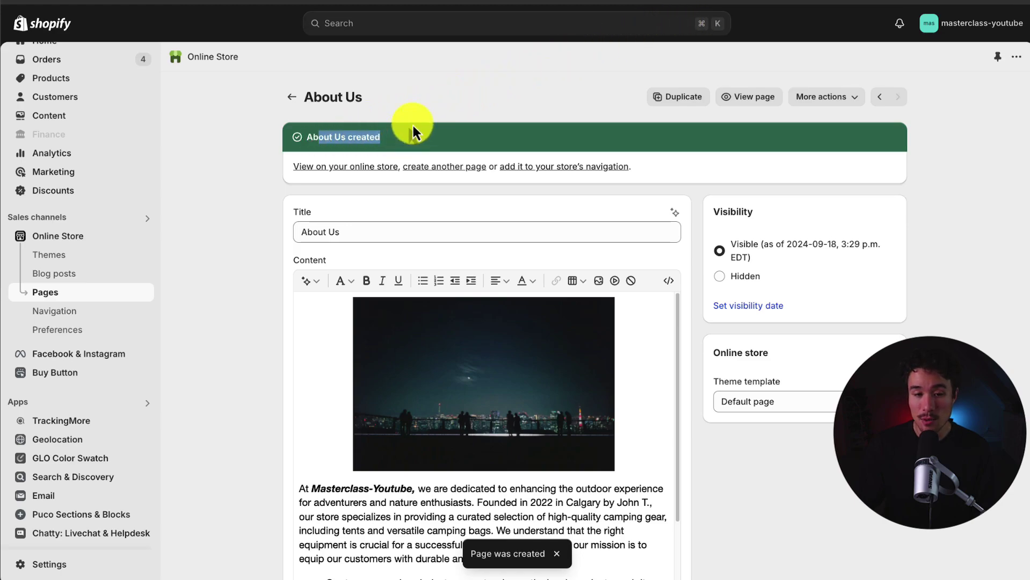
left_click(335, 167)
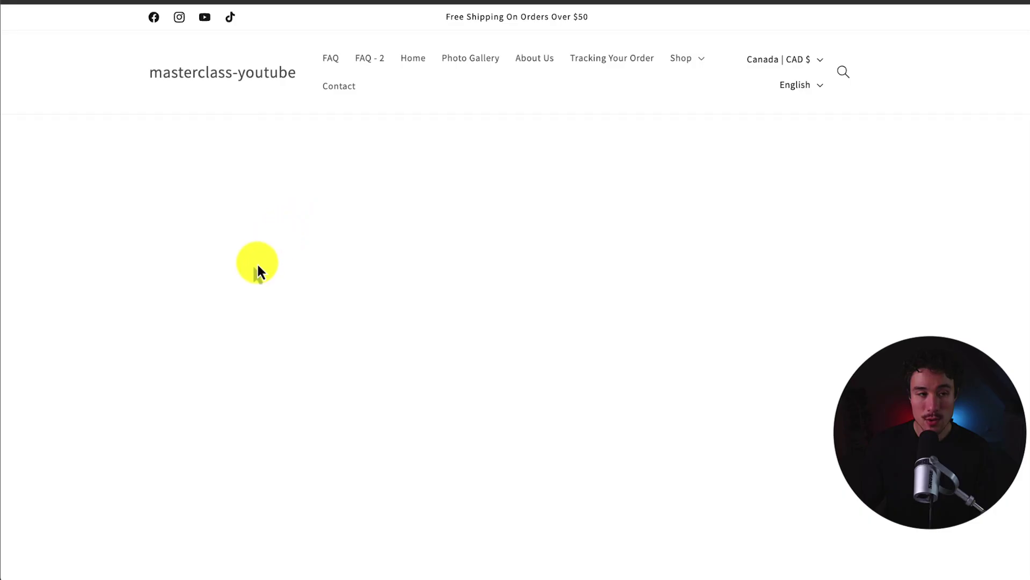
scroll(237, 288, "down", 7)
scroll(237, 288, "up", 5)
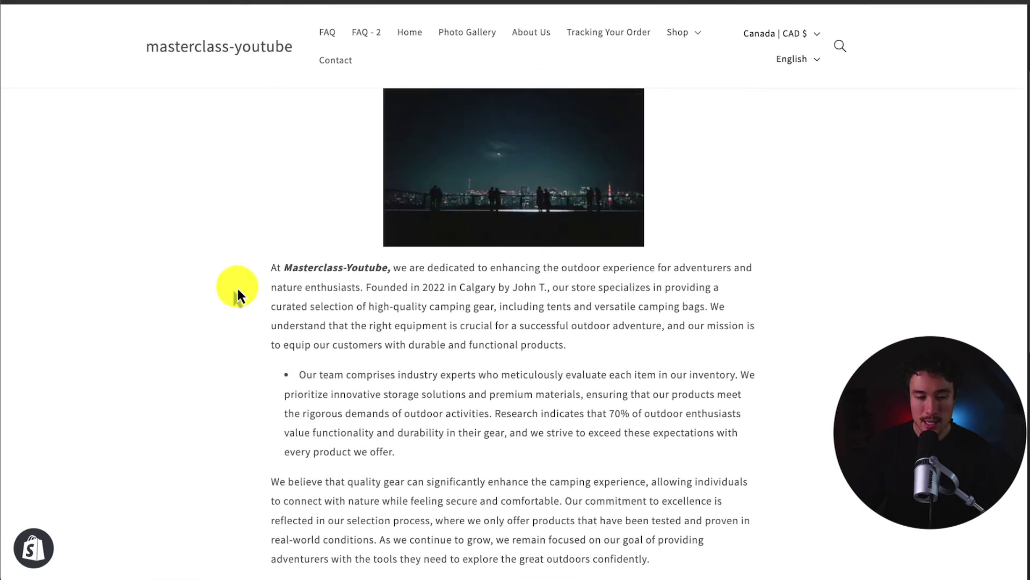
scroll(237, 288, "up", 4)
scroll(237, 288, "down", 6)
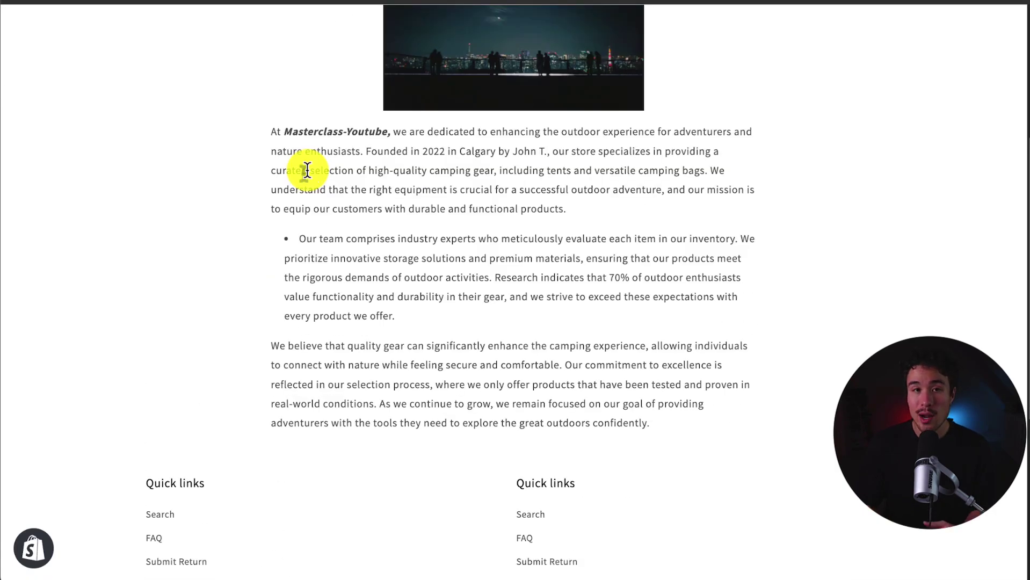
Close the storefront tab and reopen the About Us page from the Pages list.
key("ctrl+w")
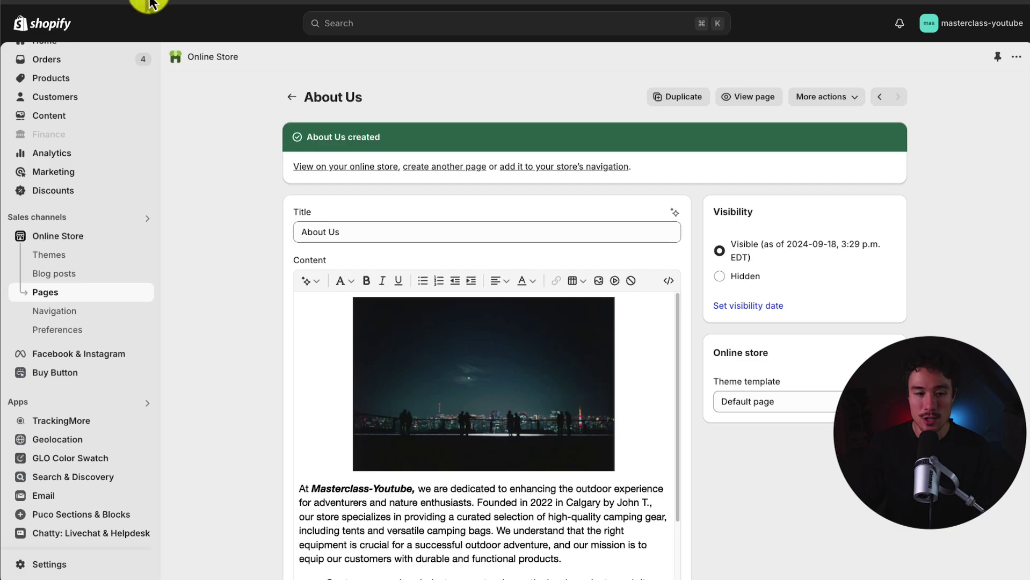
left_click(290, 97)
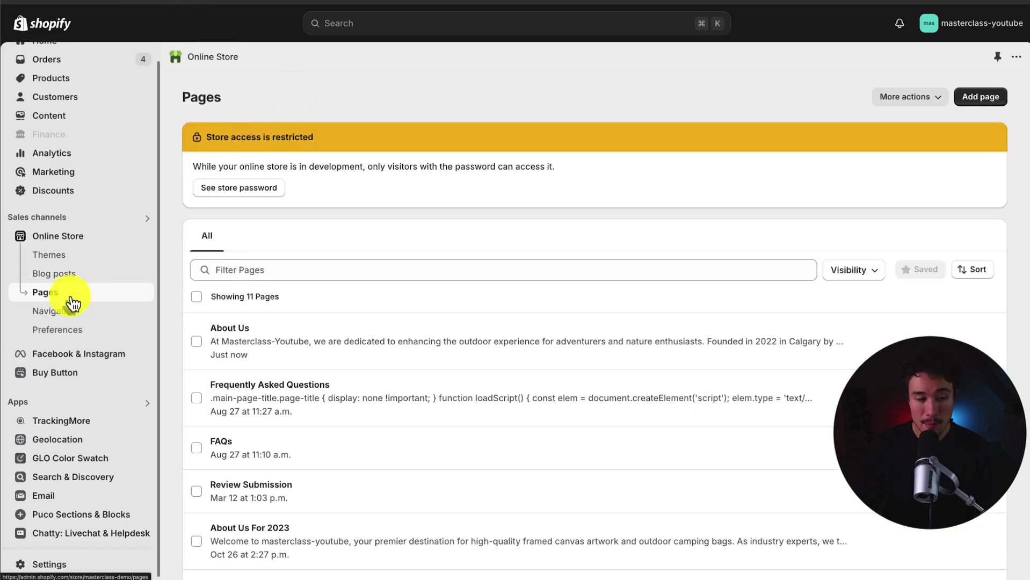
scroll(492, 333, "down", 1)
scroll(490, 329, "down", 5)
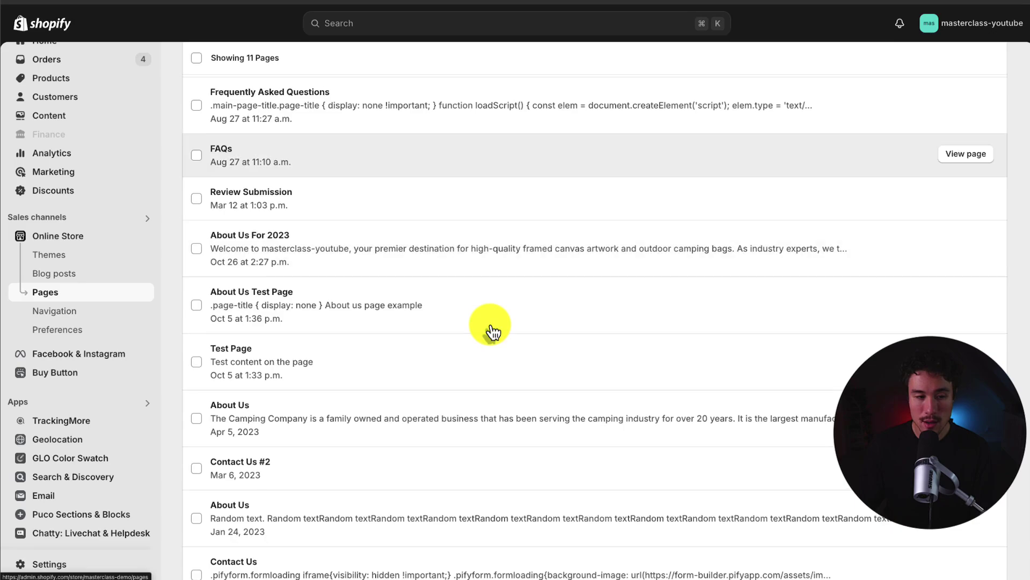
scroll(478, 331, "up", 4)
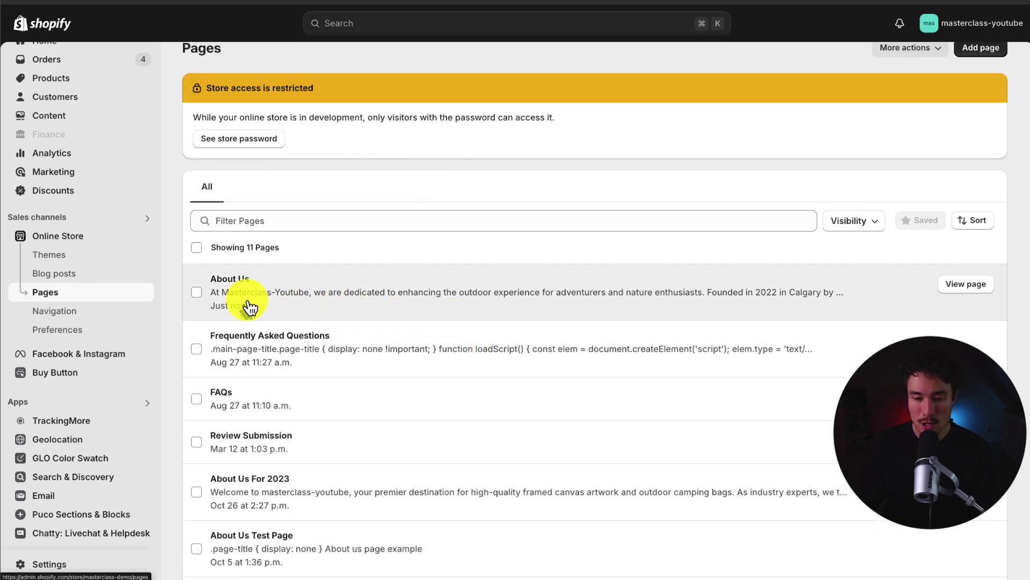
left_click(245, 278)
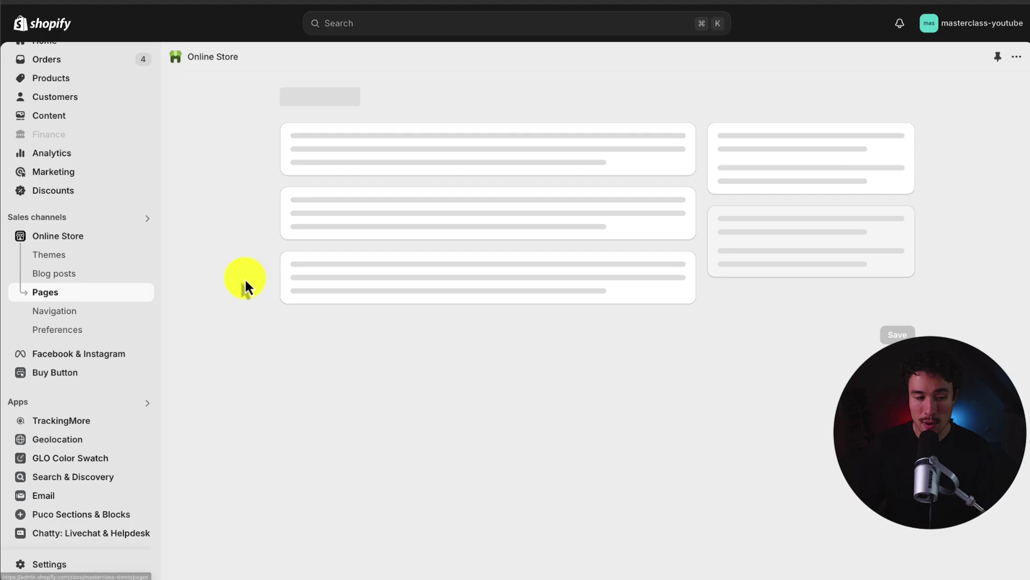
scroll(333, 252, "down", 3)
scroll(346, 253, "down", 3)
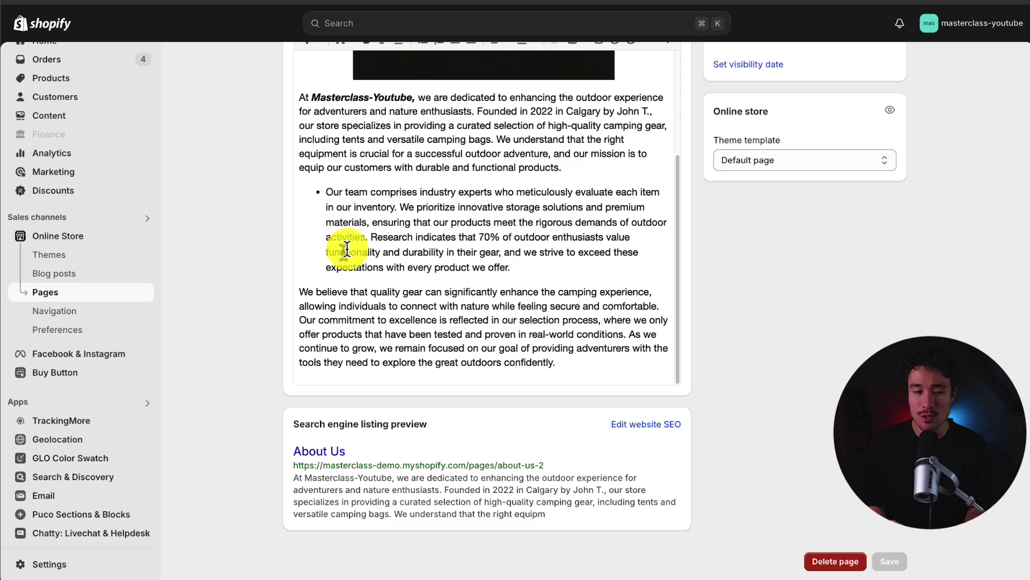
Delete the closing sentences of the last paragraph.
left_click_drag(556, 363, 302, 322)
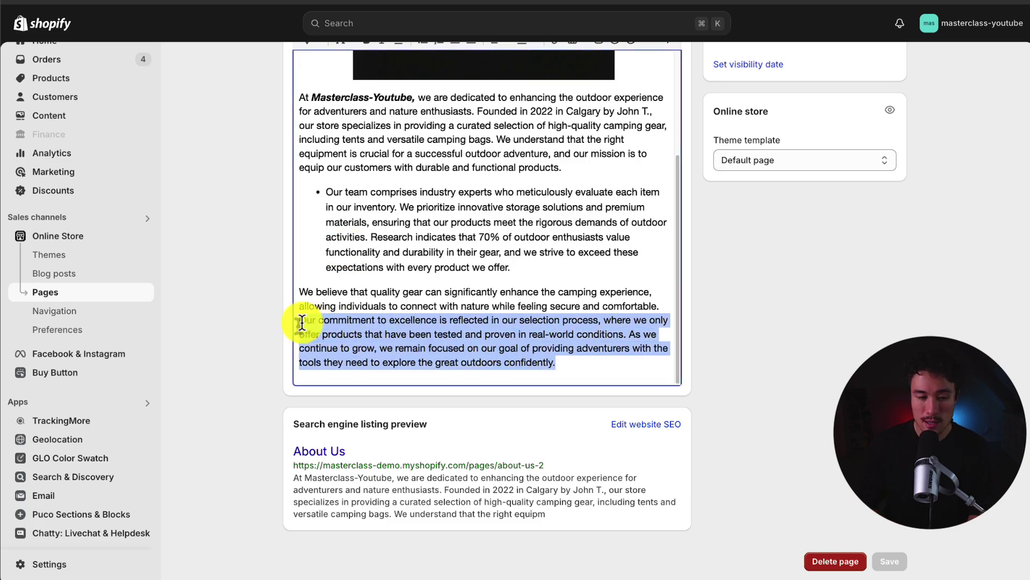
key("BackSpace")
left_click_drag(401, 261, 532, 261)
Retitle the page 'About Us - Camping Store' and save it.
scroll(485, 238, "up", 2)
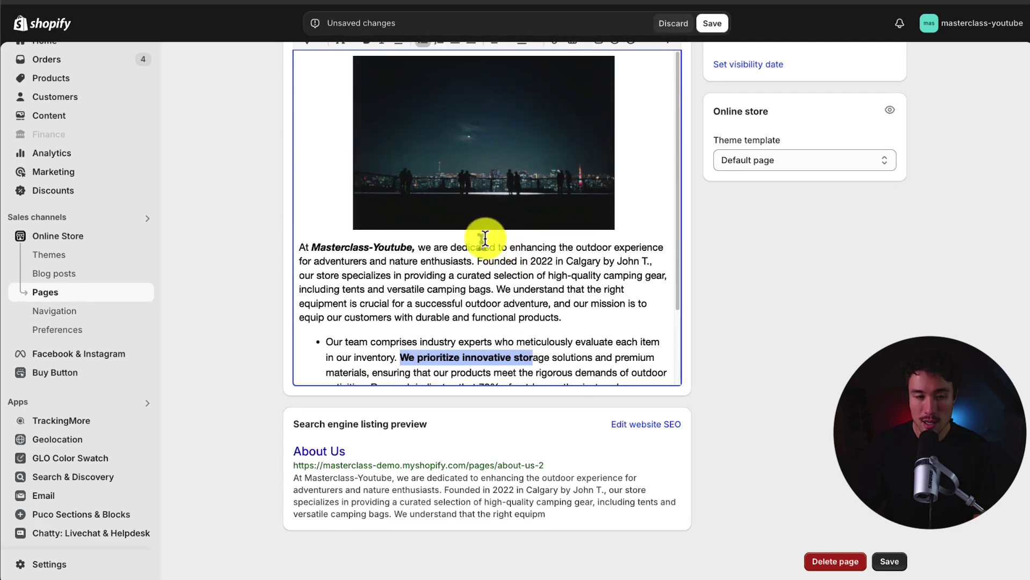
scroll(485, 238, "up", 3)
left_click(356, 161)
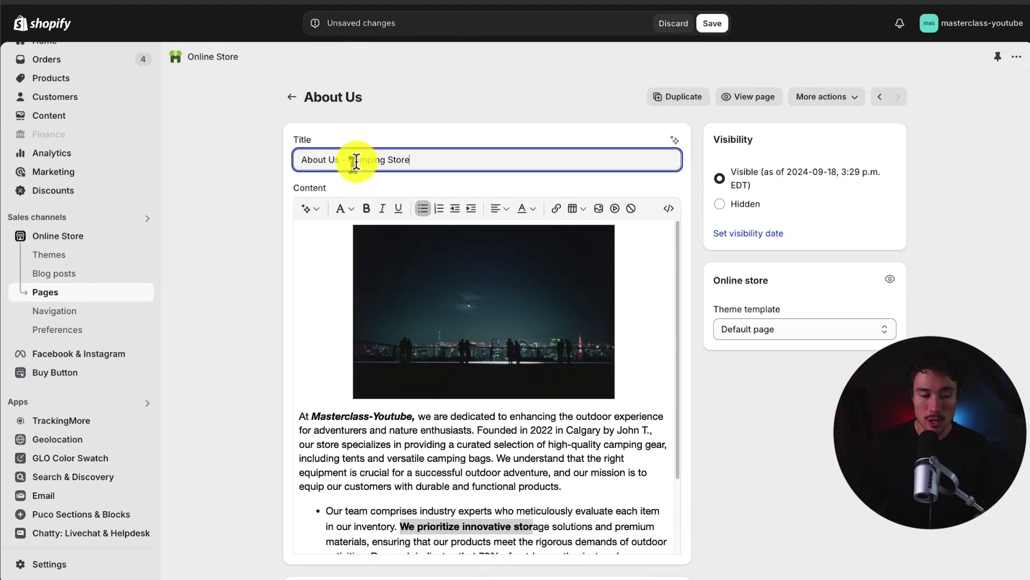
left_click(266, 212)
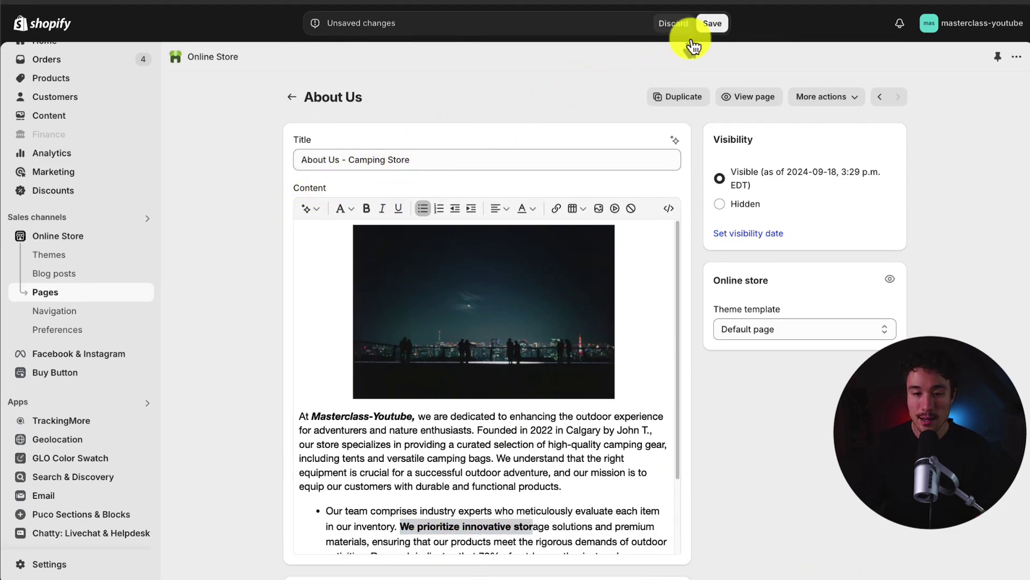
left_click(716, 24)
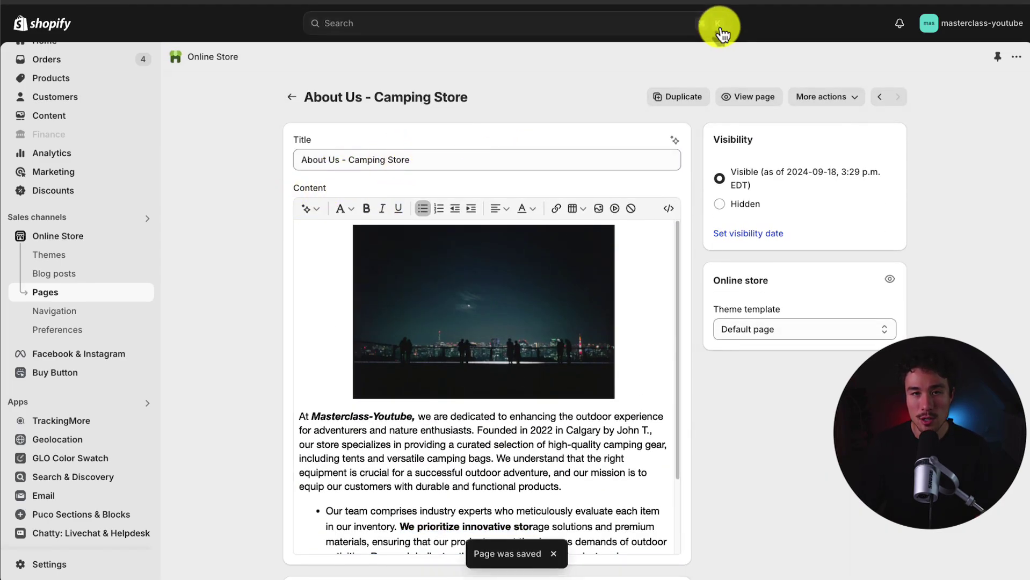
scroll(253, 340, "down", 5)
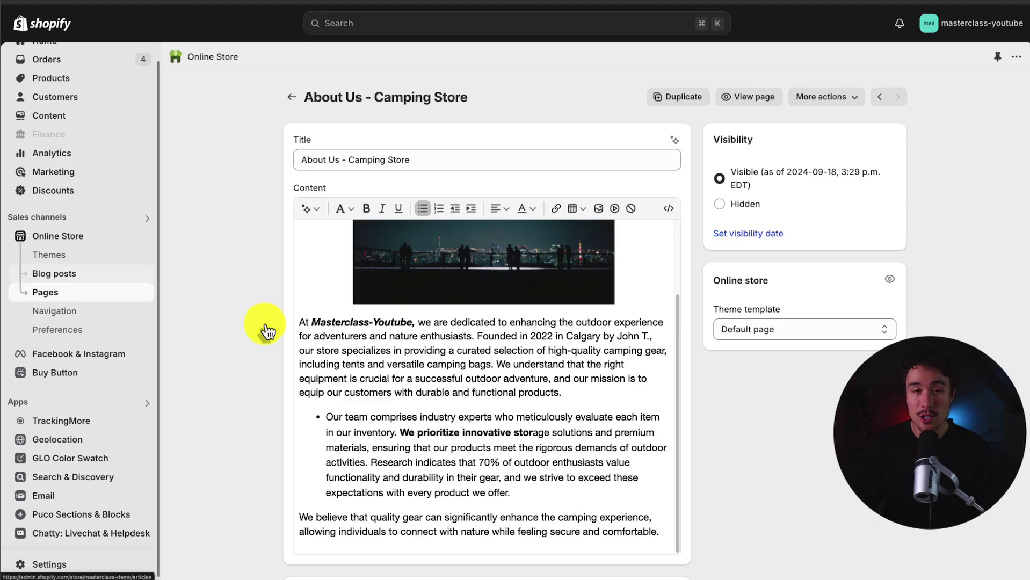
Go to Online Store Themes and look over the current Updated copy of Dawn theme.
left_click(61, 257)
scroll(374, 349, "down", 2)
left_click_drag(380, 344, 484, 341)
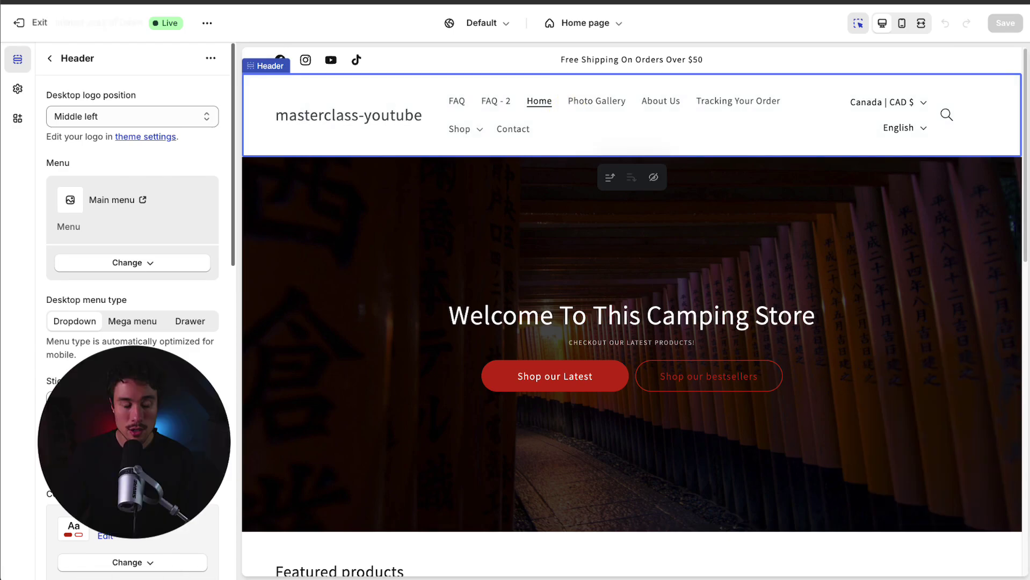
Leave the theme editor and open the Main menu in Navigation for editing.
left_click(21, 23)
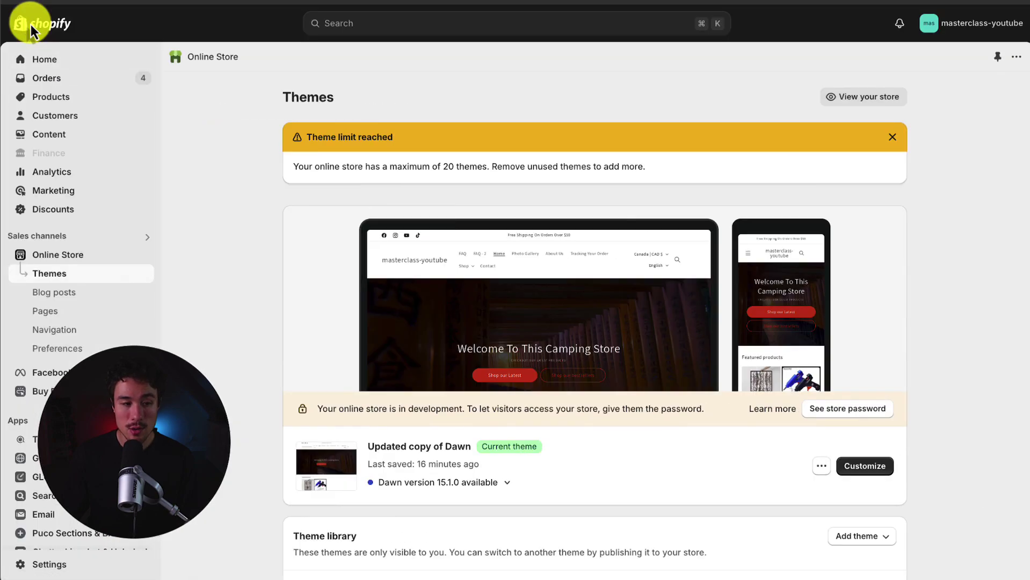
left_click(54, 330)
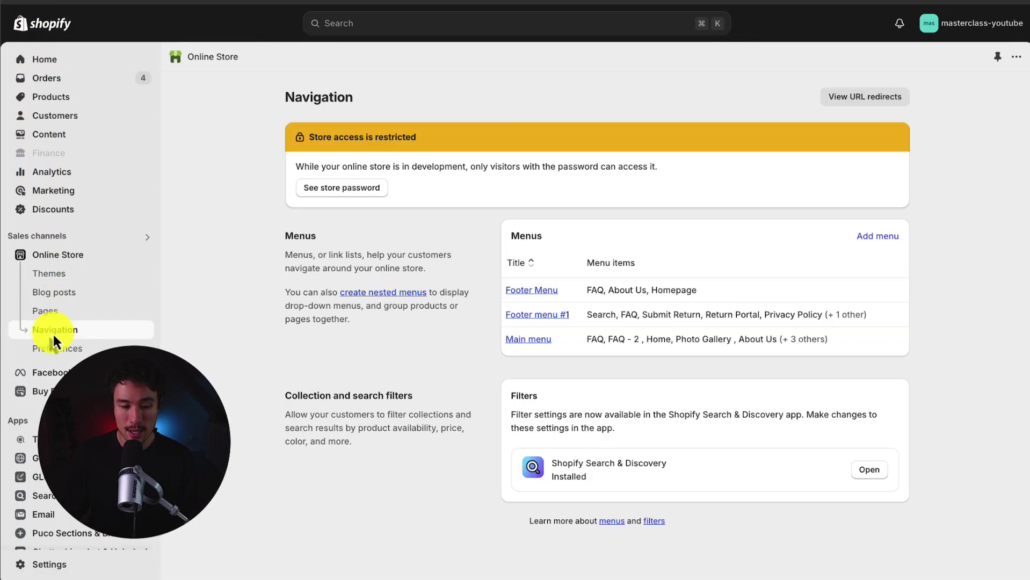
left_click(532, 339)
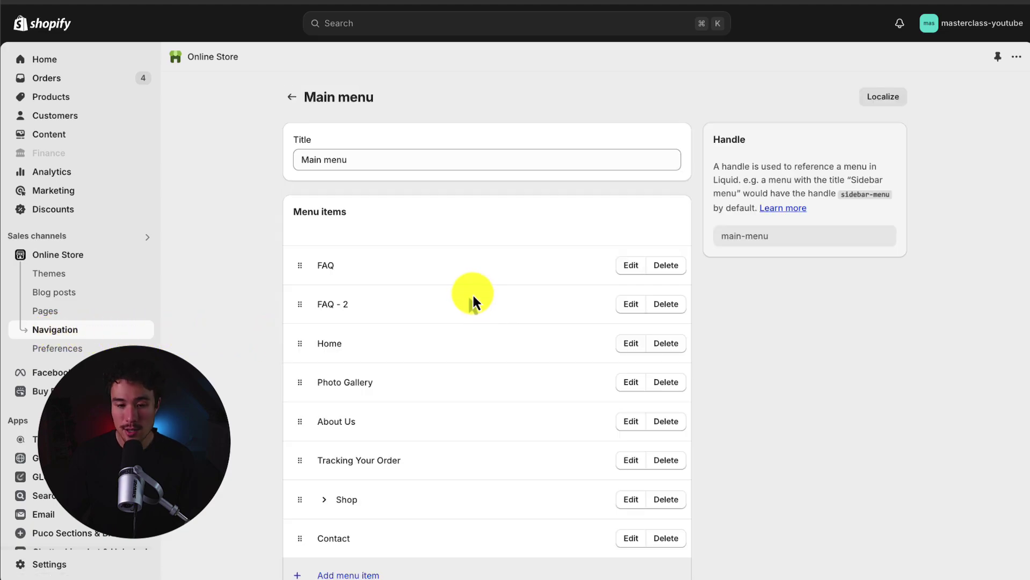
scroll(470, 300, "down", 2)
Create a menu item named 'About Us' linked to the About Us - Camping Store page.
left_click(348, 516)
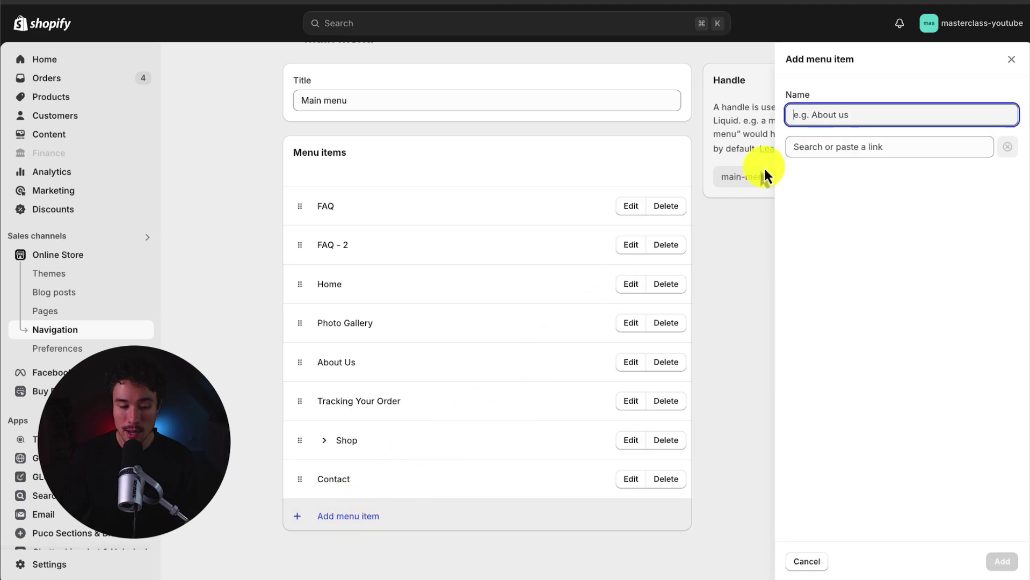
type("About Us")
left_click(869, 145)
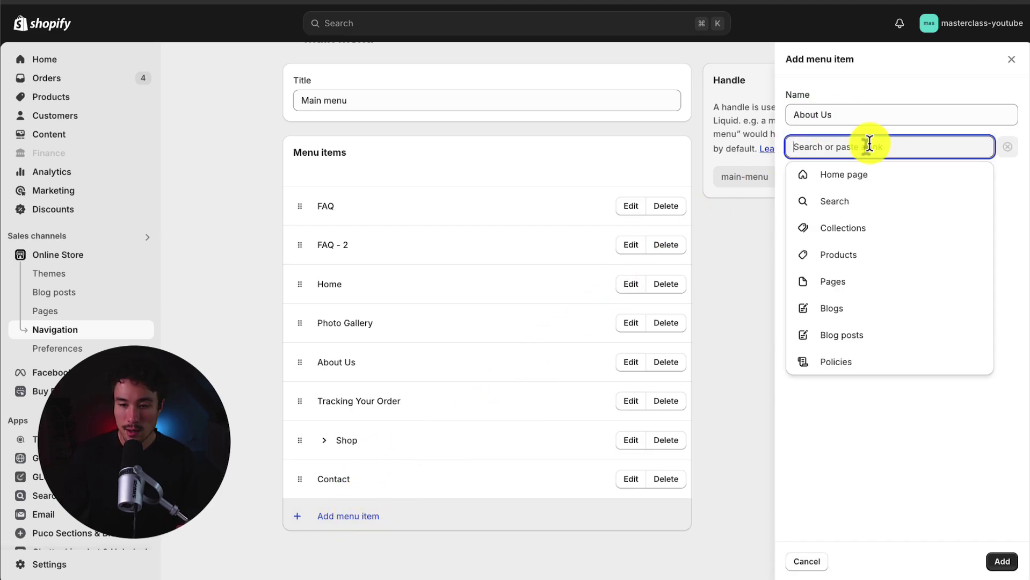
type("about")
left_click(830, 206)
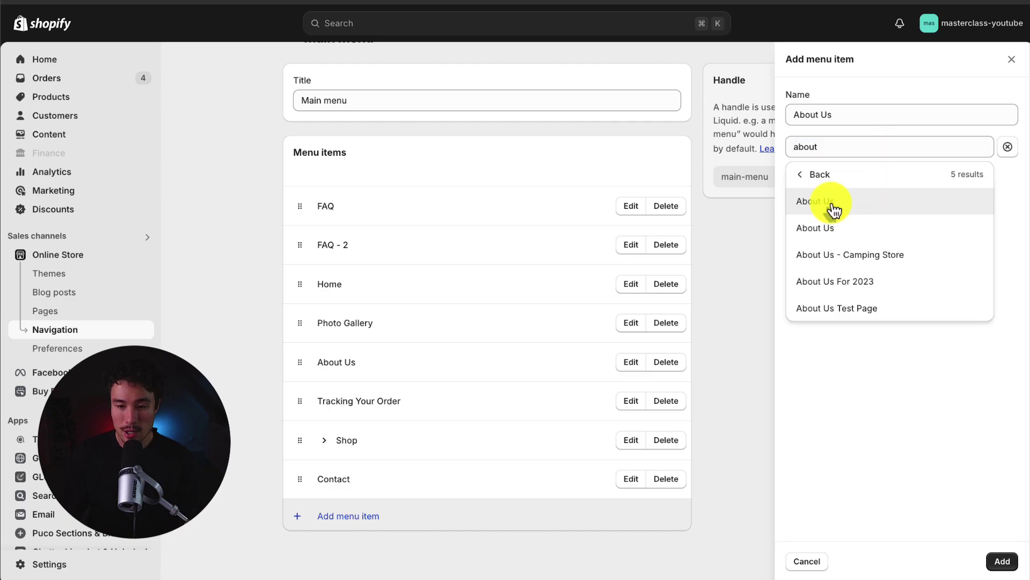
left_click(815, 203)
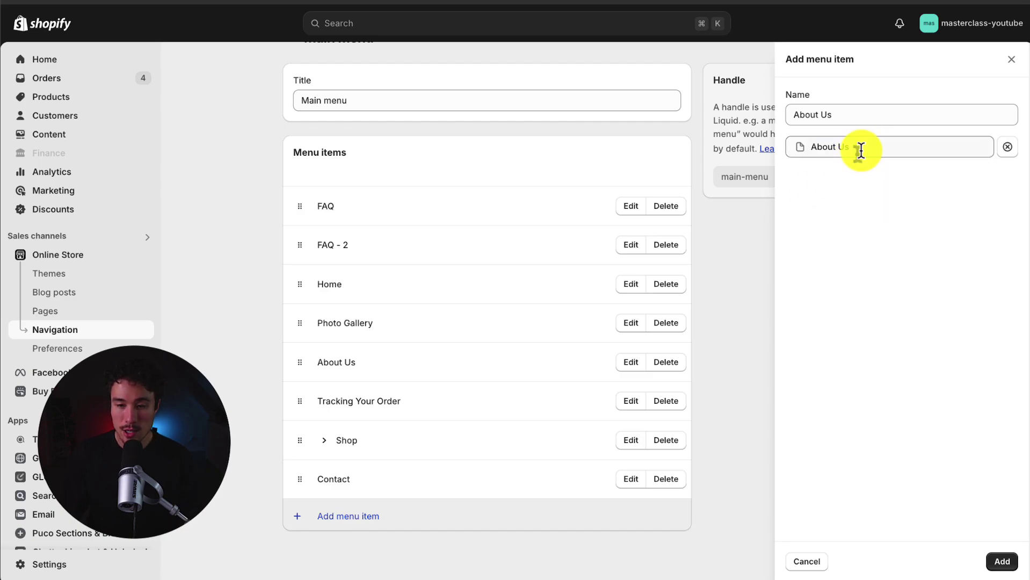
left_click(854, 151)
key("BackSpace")
key("BackSpace")
key("BackSpace")
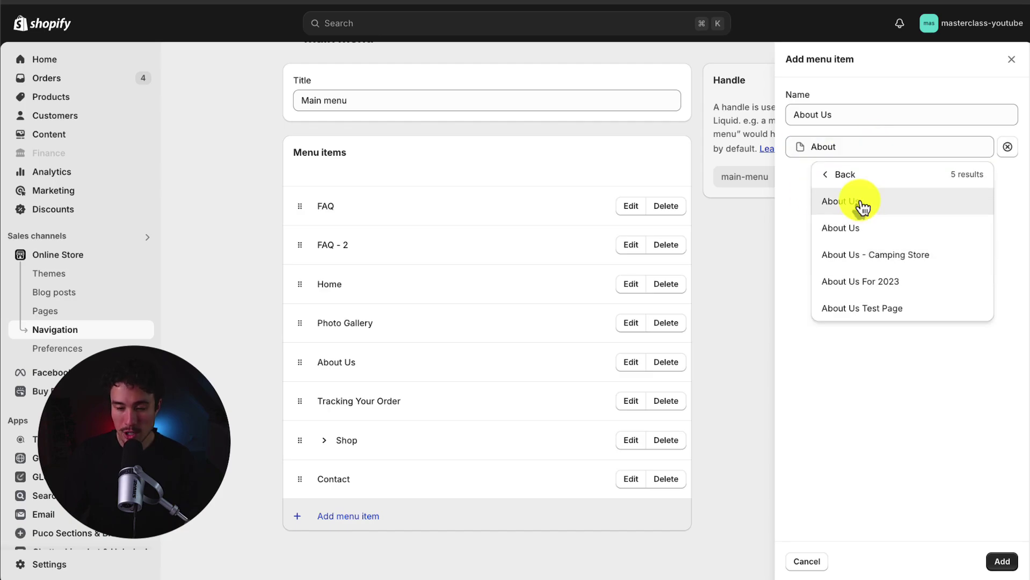
left_click(870, 257)
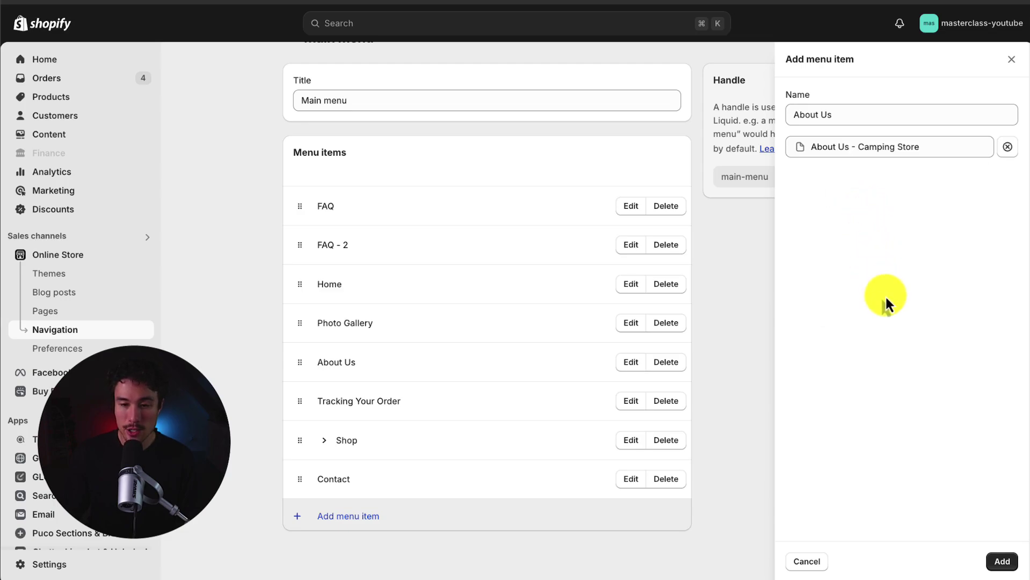
Add the About Us item to the Main menu and drag it up under Home.
left_click(1000, 561)
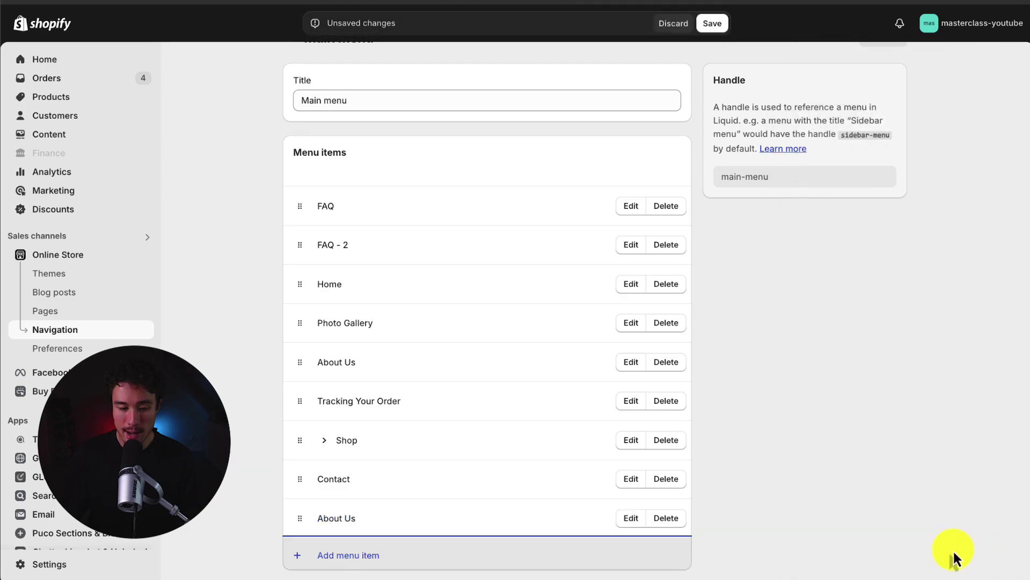
scroll(395, 497, "down", 1)
left_click_drag(395, 497, 356, 288)
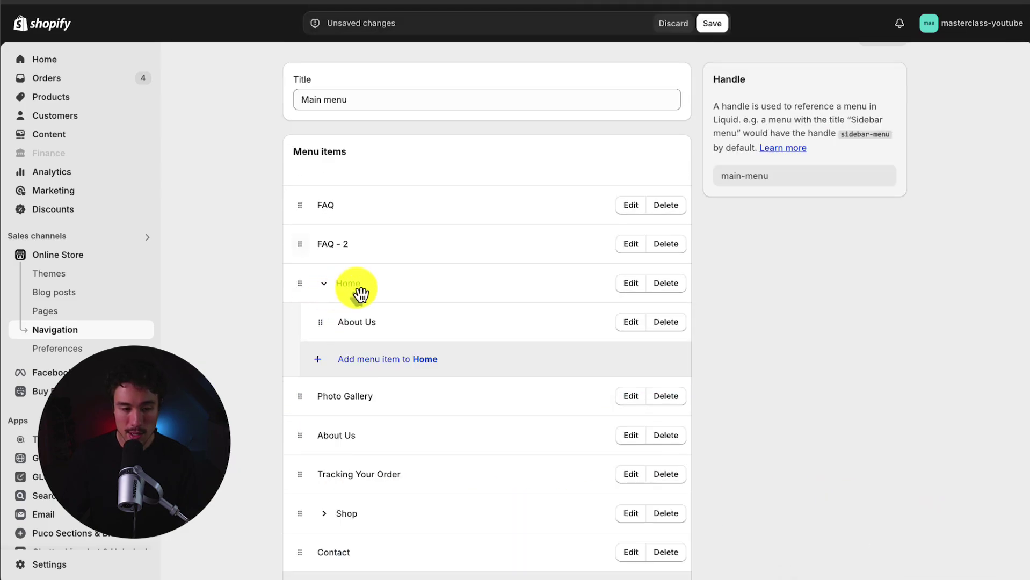
Remove FAQ - 2, move FAQ below Shop, make About Us top-level, and save the menu.
left_click(665, 245)
left_click(684, 329)
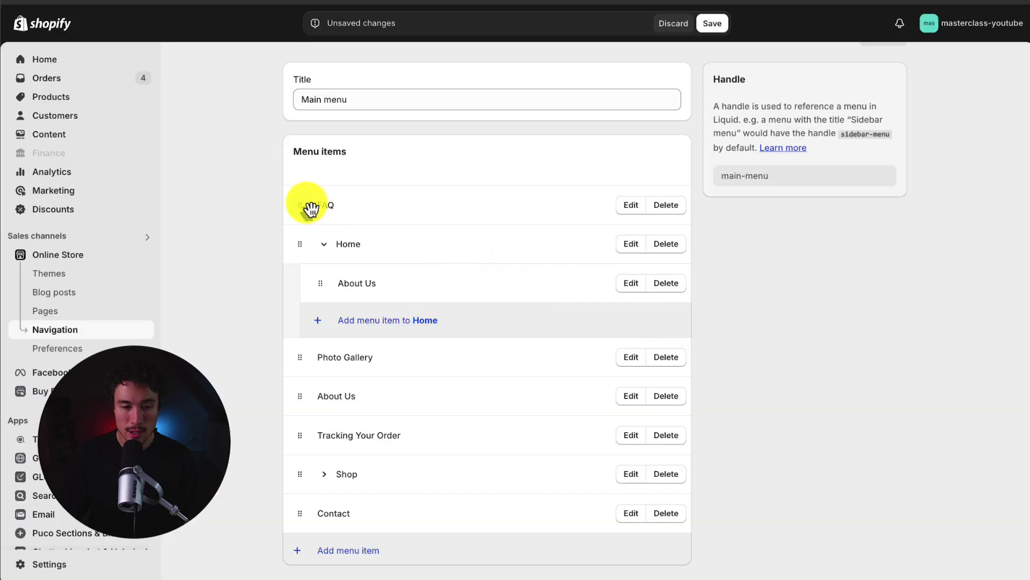
left_click_drag(303, 206, 294, 443)
left_click_drag(320, 248, 283, 294)
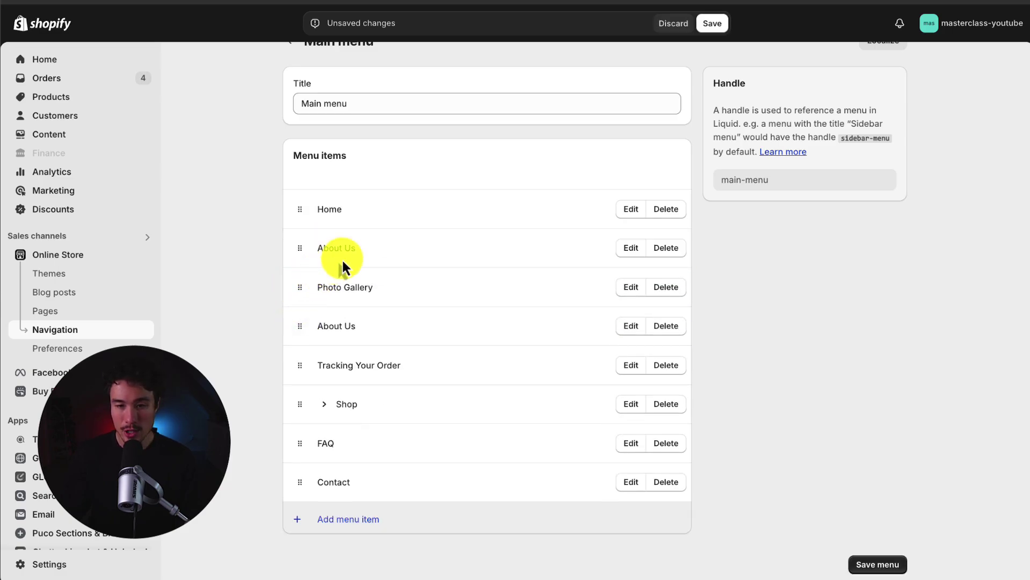
left_click(713, 23)
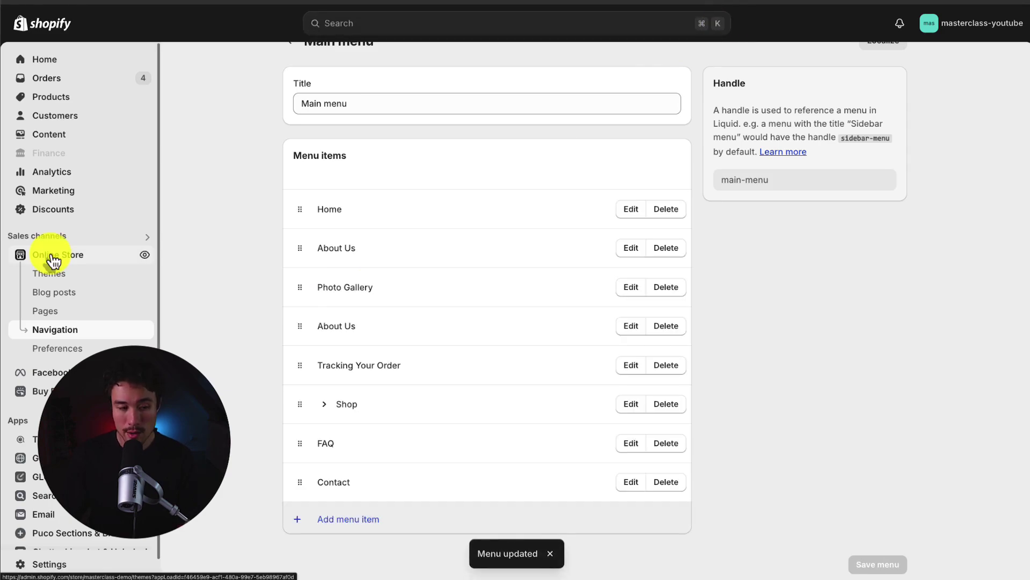
left_click(144, 256)
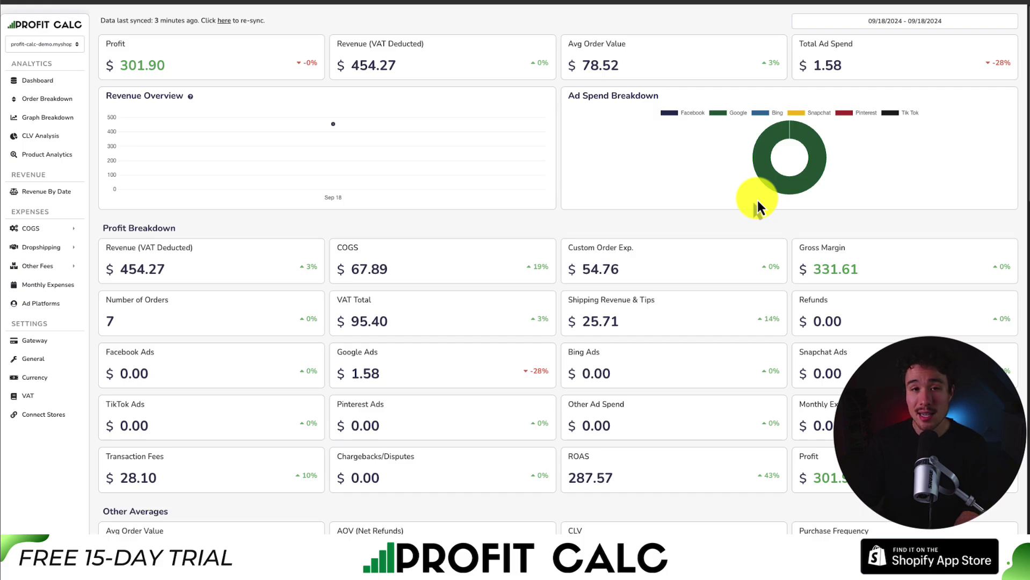
Set the Profit Calc dashboard to Last 7 Days (09/12–09/18/2024) and review its metrics.
left_click(928, 26)
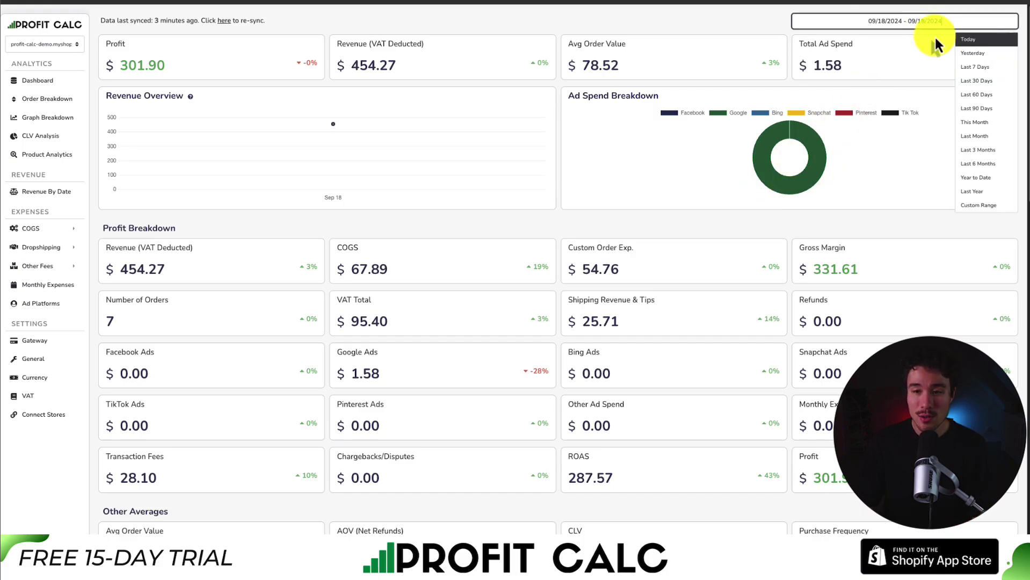
left_click(970, 68)
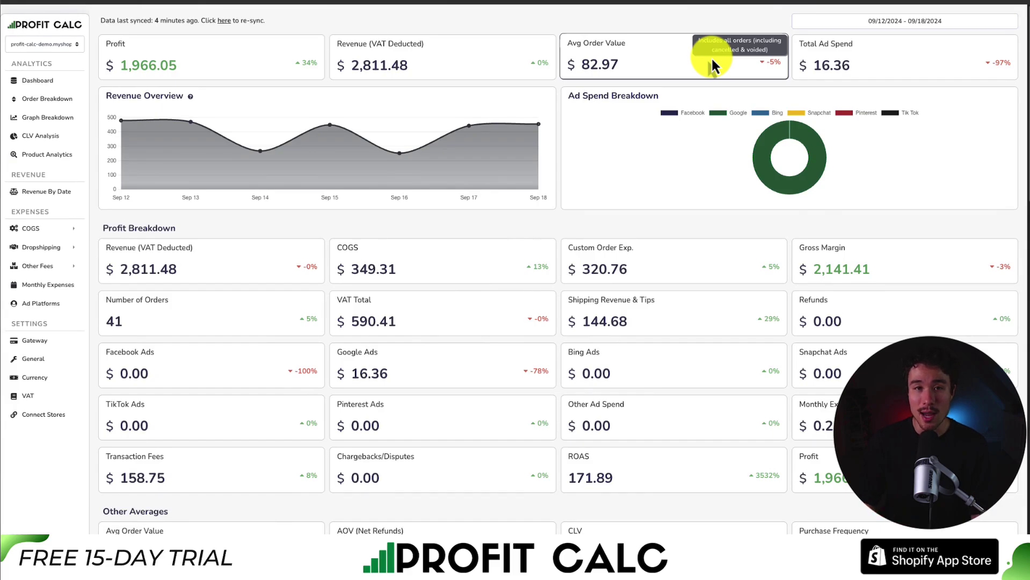
scroll(568, 200, "down", 1)
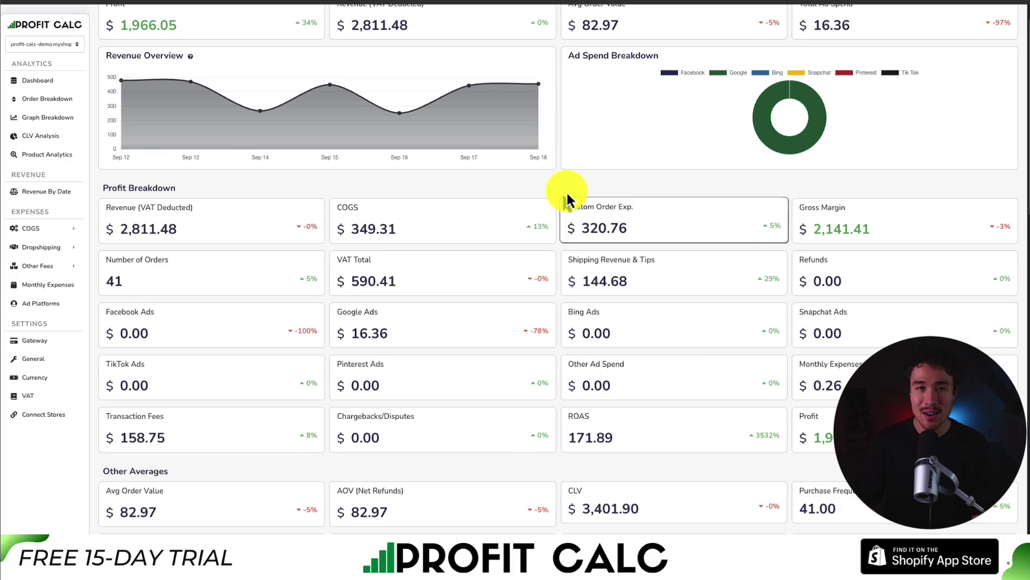
scroll(568, 200, "down", 3)
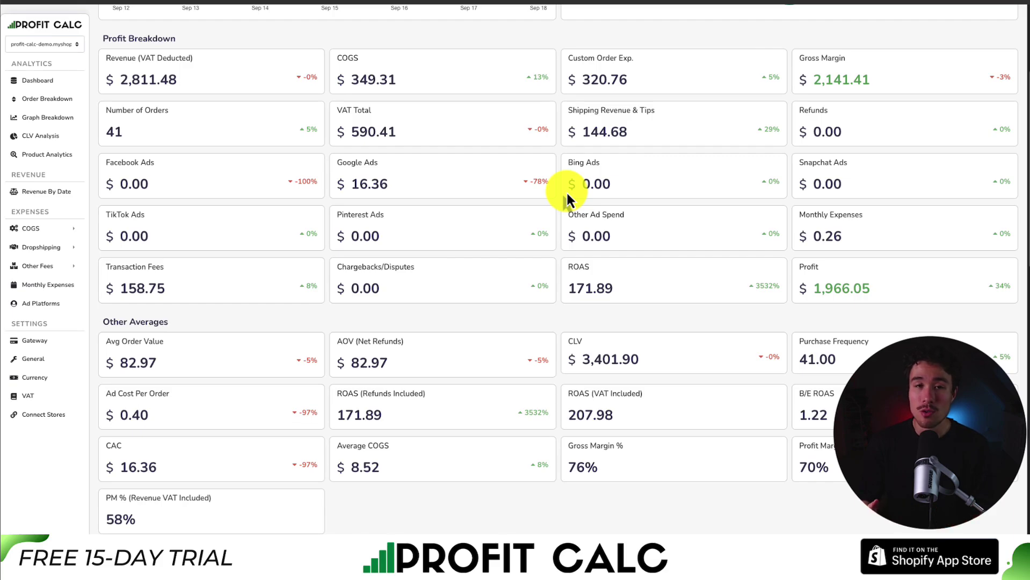
scroll(566, 191, "down", 15)
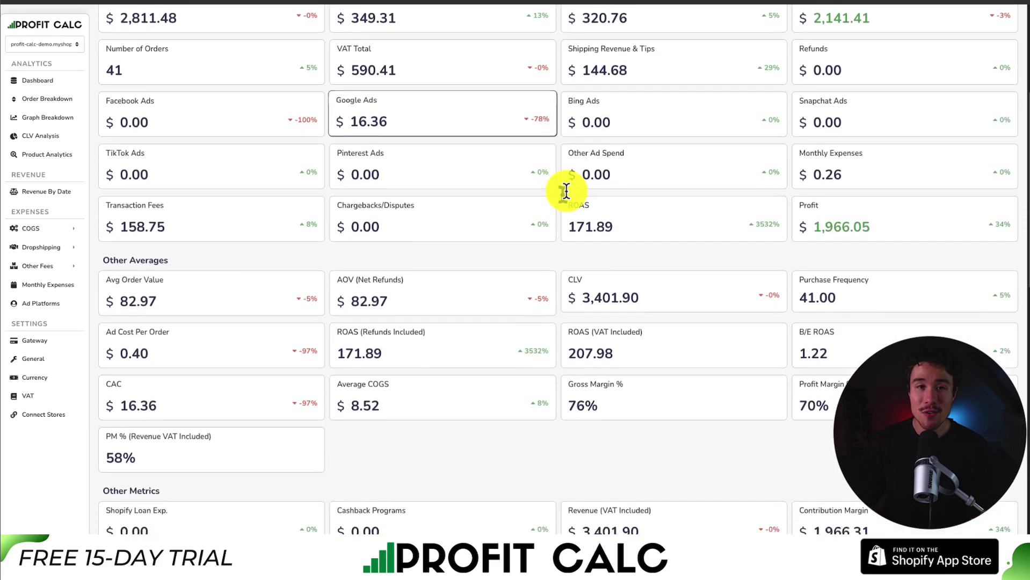
scroll(727, 186, "down", 1)
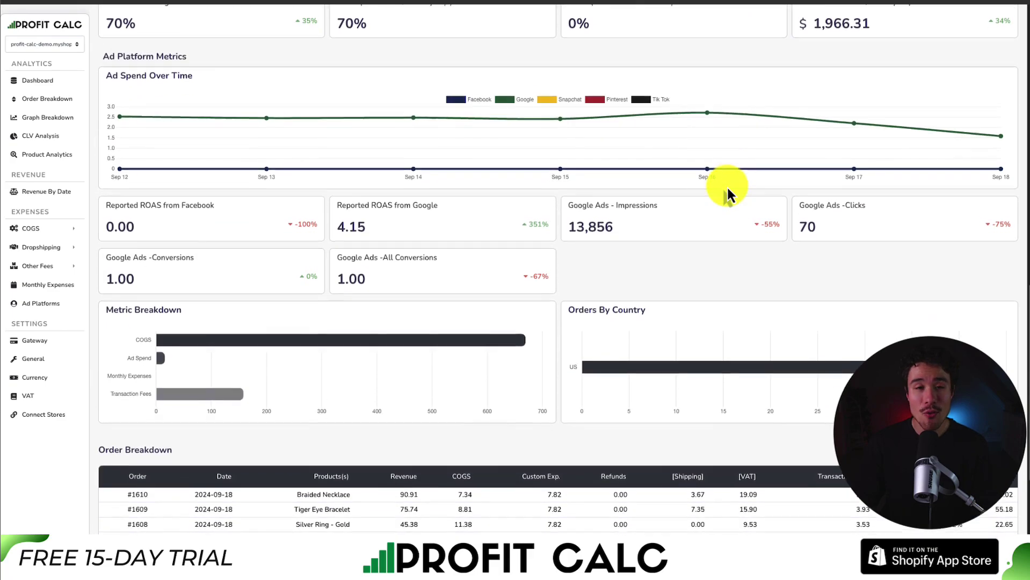
scroll(726, 185, "up", 2)
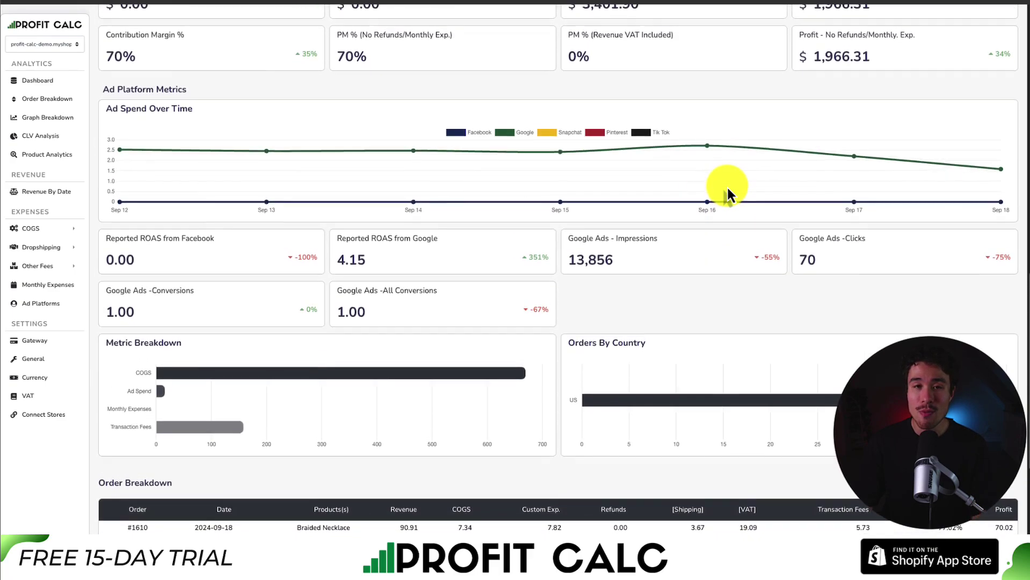
scroll(727, 185, "up", 2)
scroll(1027, 424, "up", 1)
left_click_drag(1027, 424, 997, 175)
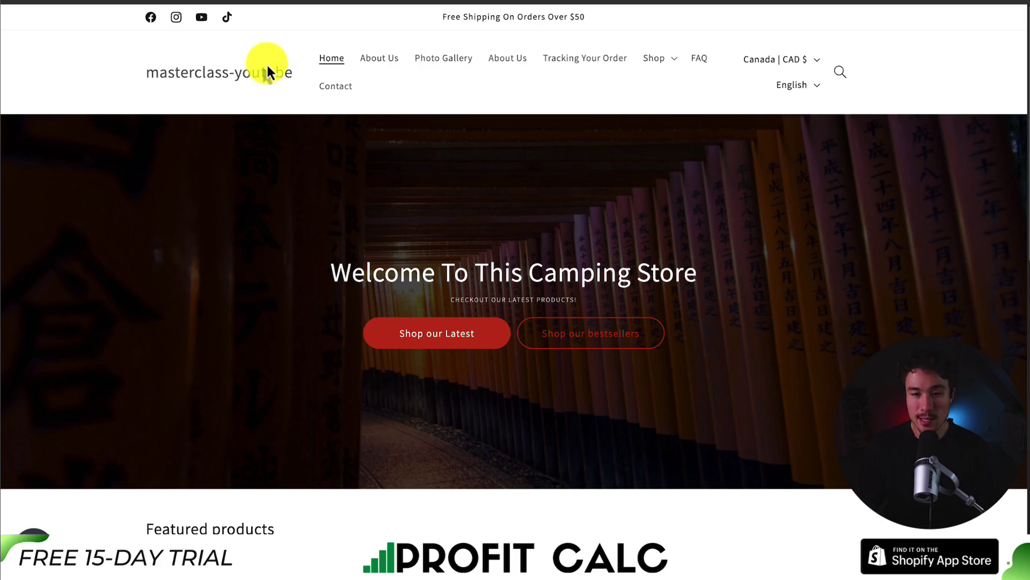
Open About Us from the storefront header and scroll through the About Us - Camping Store page.
left_click(371, 66)
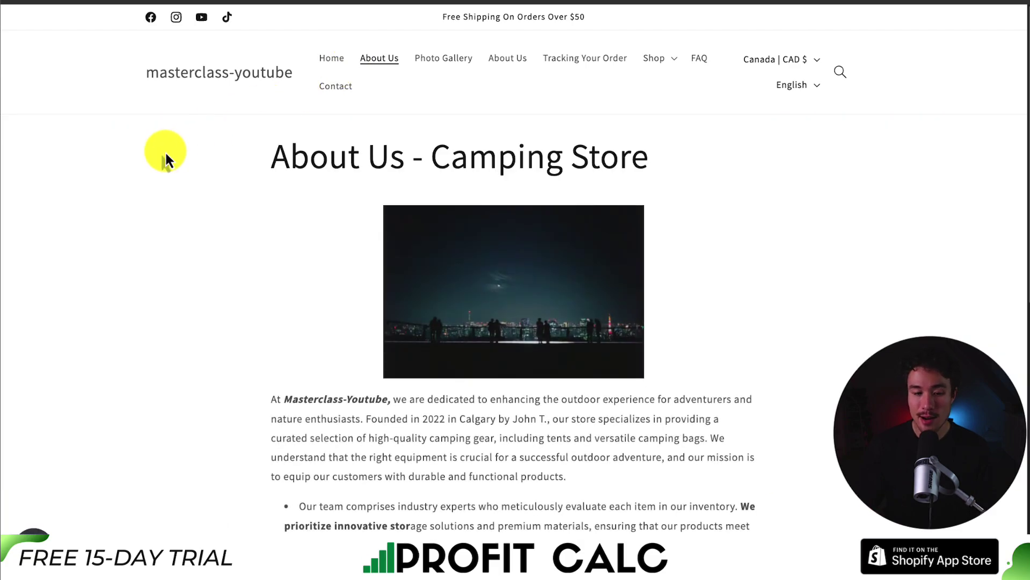
scroll(165, 152, "down", 10)
scroll(195, 168, "up", 5)
left_click_drag(581, 386, 381, 189)
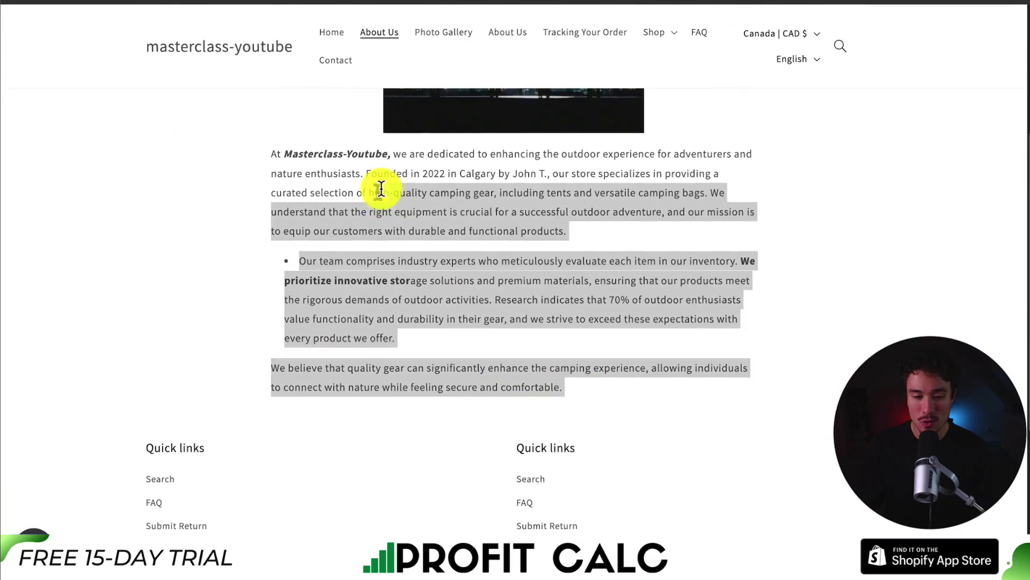
scroll(377, 188, "up", 5)
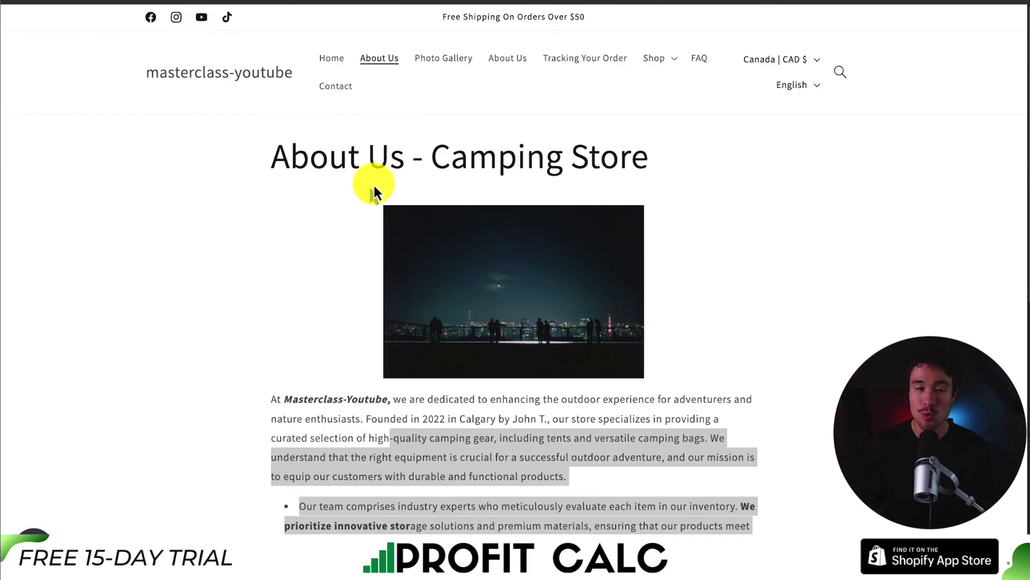